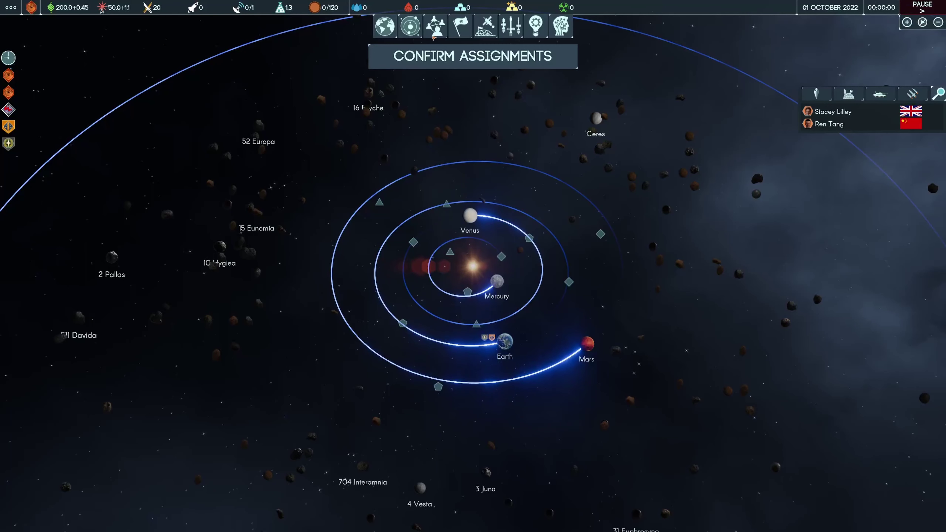
Zoom from the solar system view into Earth's Nations map.
{"action": "left_click", "coordinate": [385, 26]}
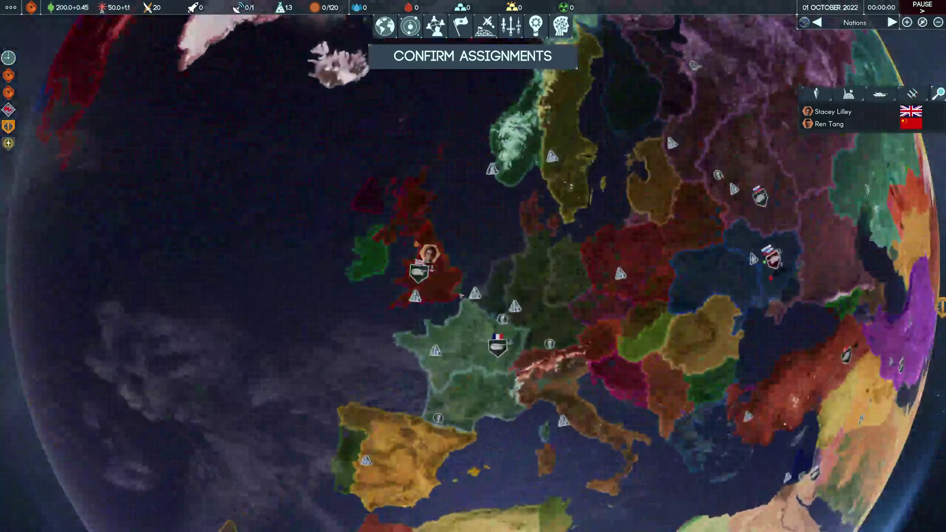
{"action": "left_click", "coordinate": [440, 289]}
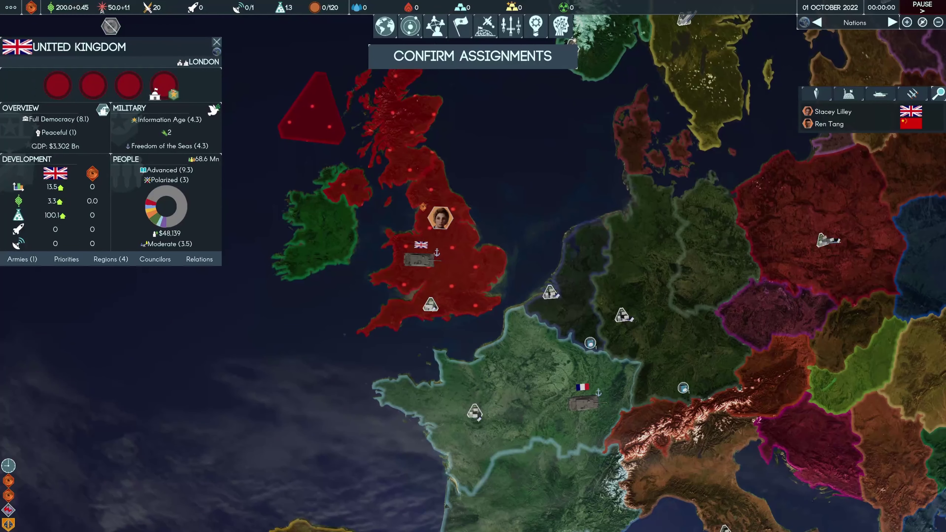
{"action": "mouse_move", "coordinate": [172, 92]}
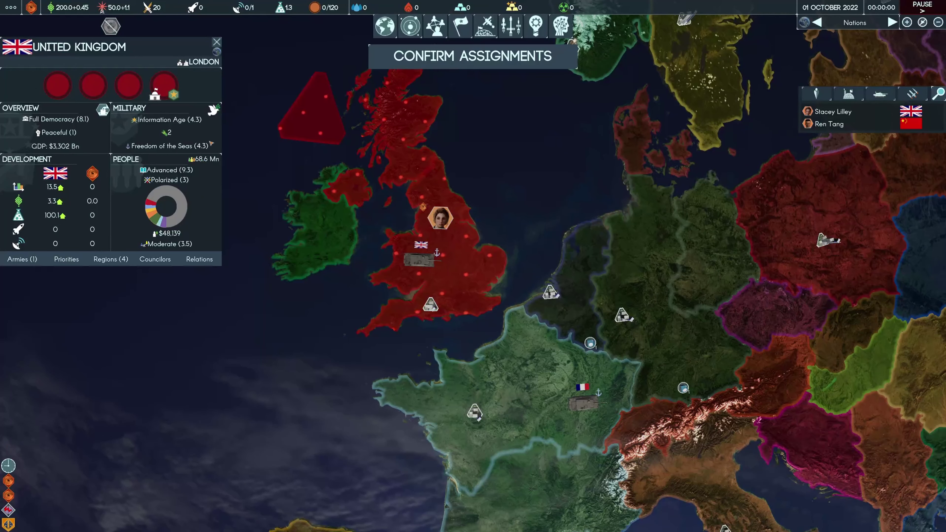
{"action": "mouse_move", "coordinate": [192, 127]}
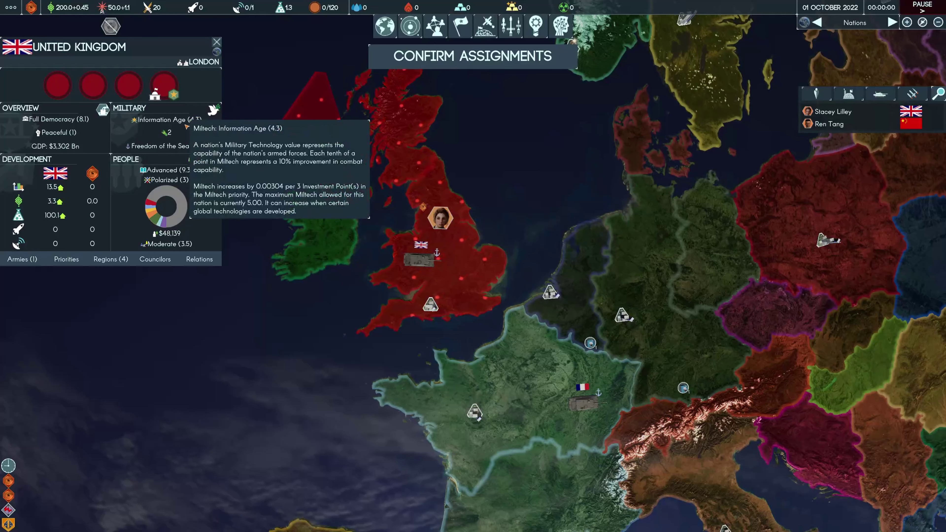
{"action": "mouse_move", "coordinate": [203, 150]}
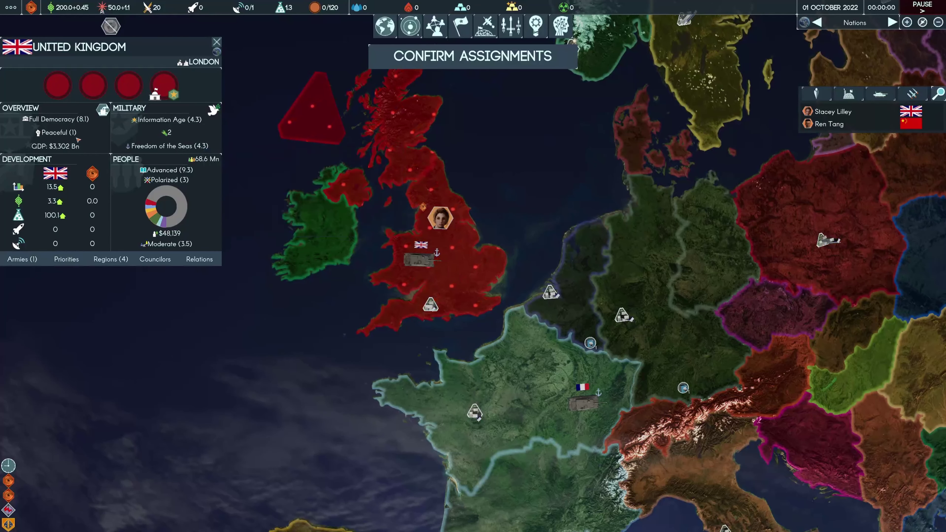
{"action": "mouse_move", "coordinate": [82, 124]}
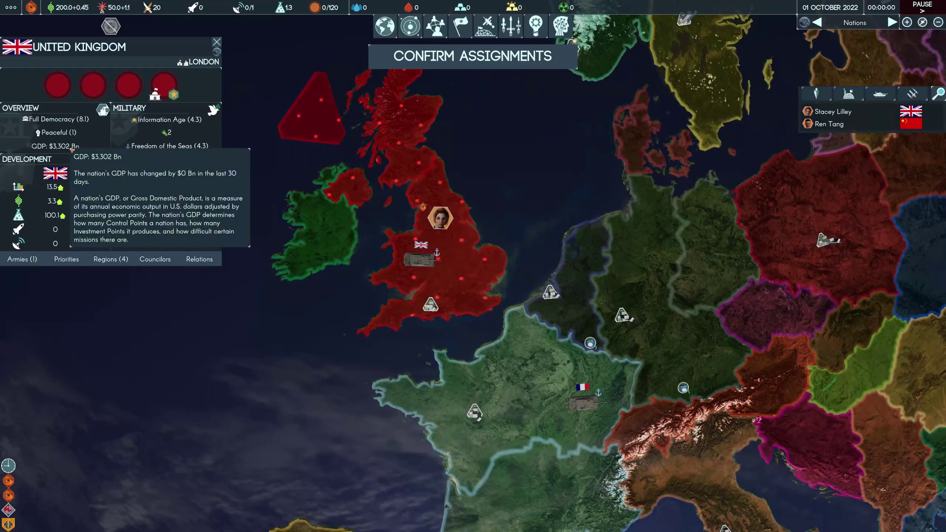
{"action": "mouse_move", "coordinate": [183, 172]}
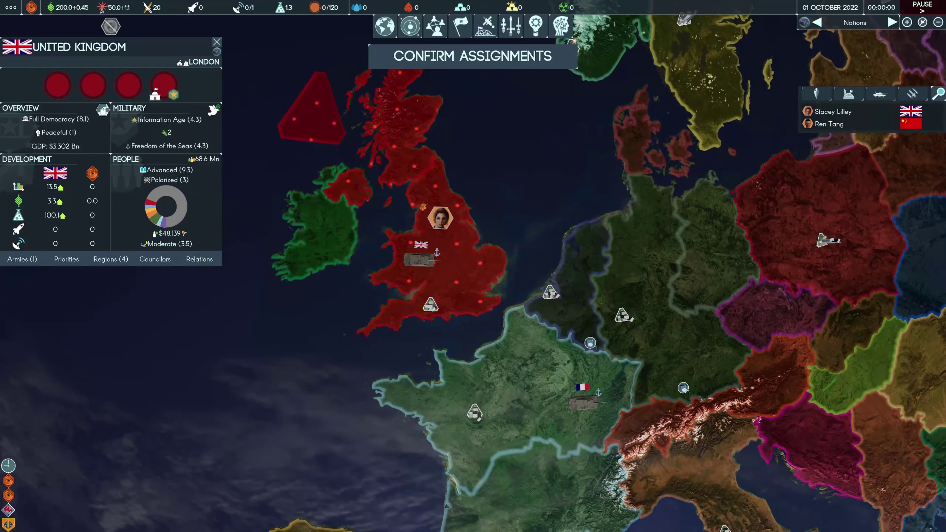
{"action": "mouse_move", "coordinate": [167, 236]}
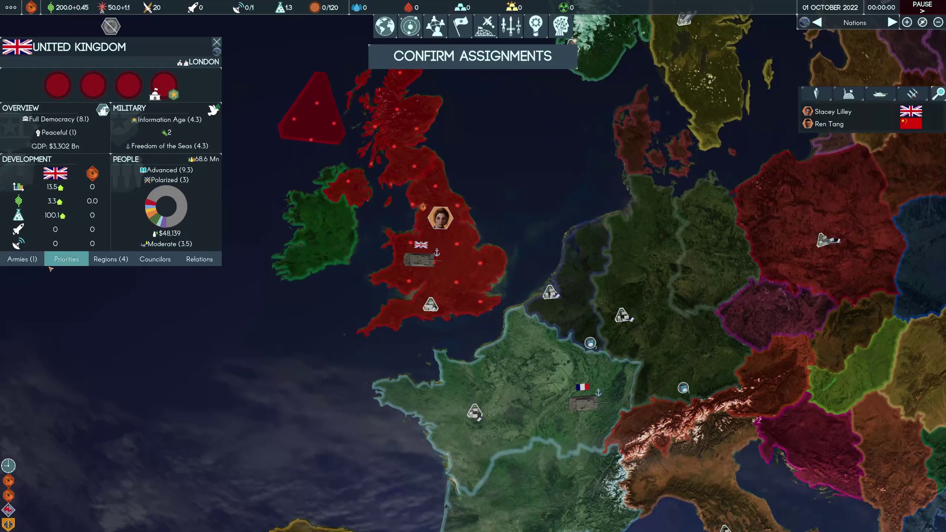
List the United Kingdom's four regions and check George Town's colony details.
{"action": "left_click", "coordinate": [116, 264]}
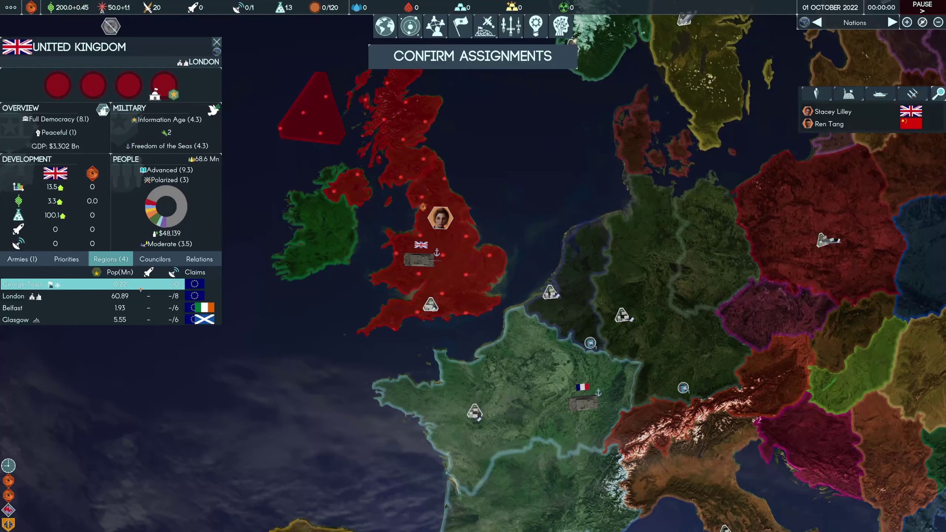
{"action": "mouse_move", "coordinate": [55, 287]}
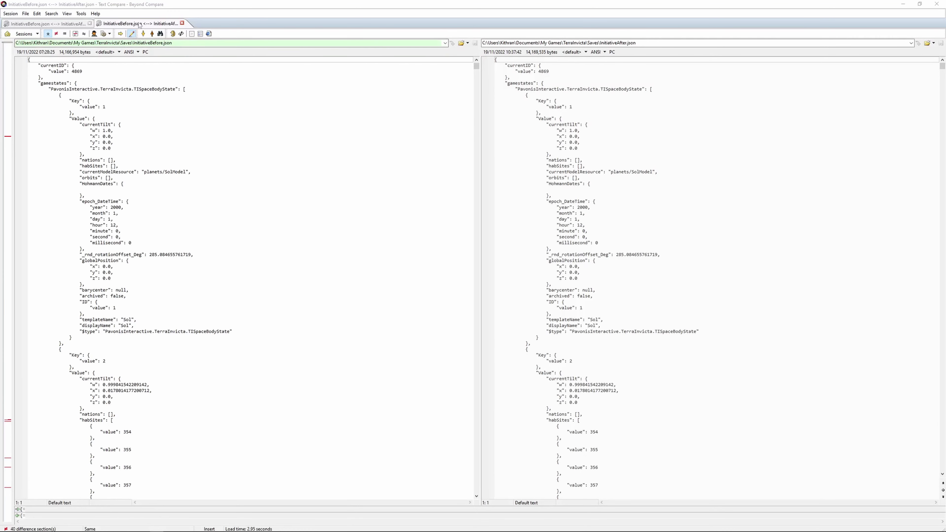
Close the extra comparison session and jump to George Town's population change, 0.22 to 1.0.
{"action": "left_click", "coordinate": [89, 23]}
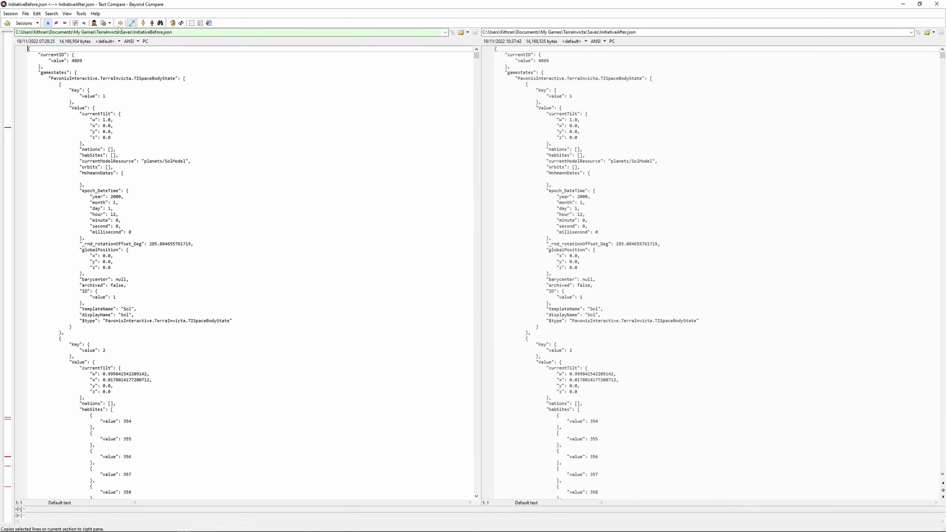
{"action": "left_click", "coordinate": [144, 24]}
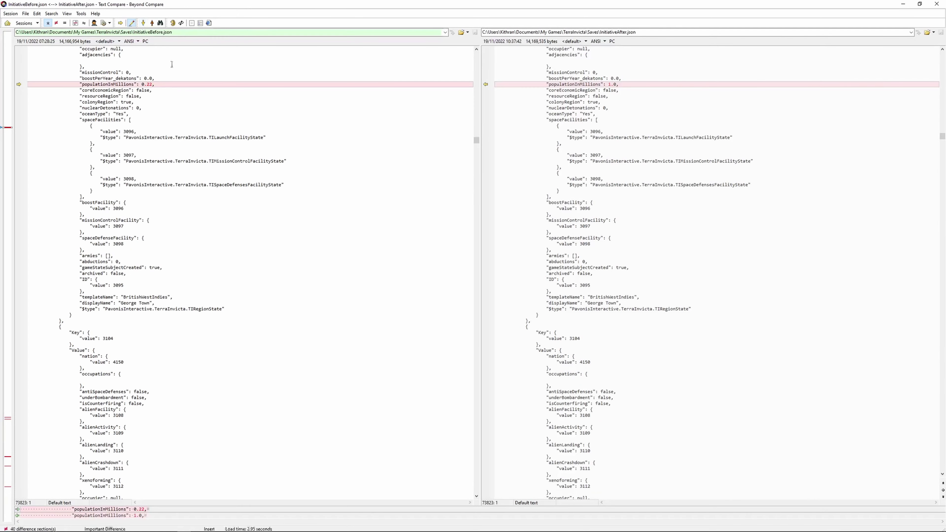
{"action": "scroll", "coordinate": [247, 182], "scroll_direction": "up", "scroll_amount": 2}
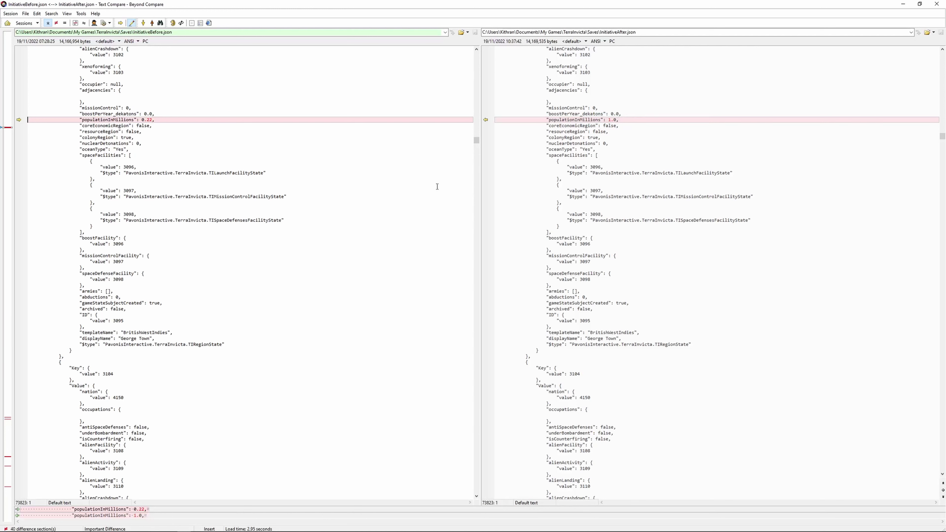
Step to London's record and compare England, NorthernIreland and Scotland missionControl and population values.
{"action": "left_click", "coordinate": [143, 23]}
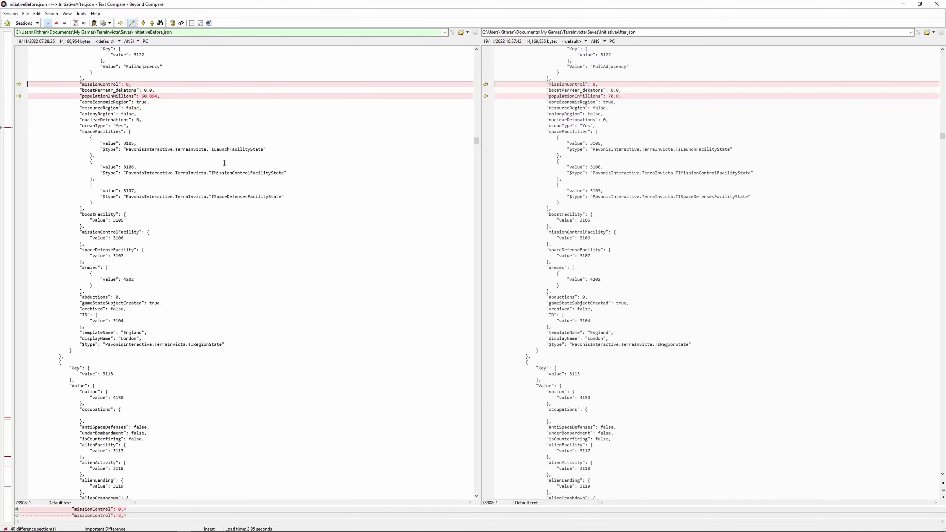
{"action": "scroll", "coordinate": [260, 194], "scroll_direction": "up", "scroll_amount": 20}
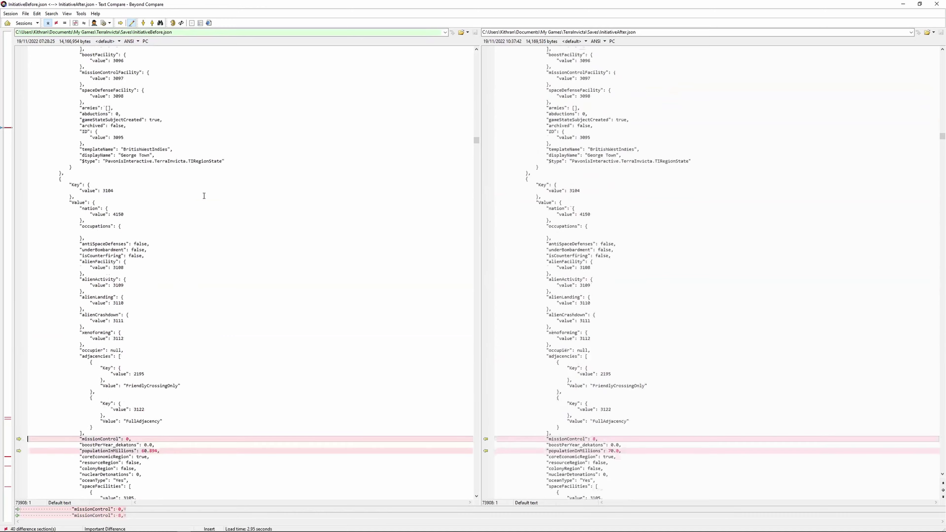
{"action": "scroll", "coordinate": [204, 195], "scroll_direction": "up", "scroll_amount": 3}
{"action": "scroll", "coordinate": [252, 205], "scroll_direction": "down", "scroll_amount": 11}
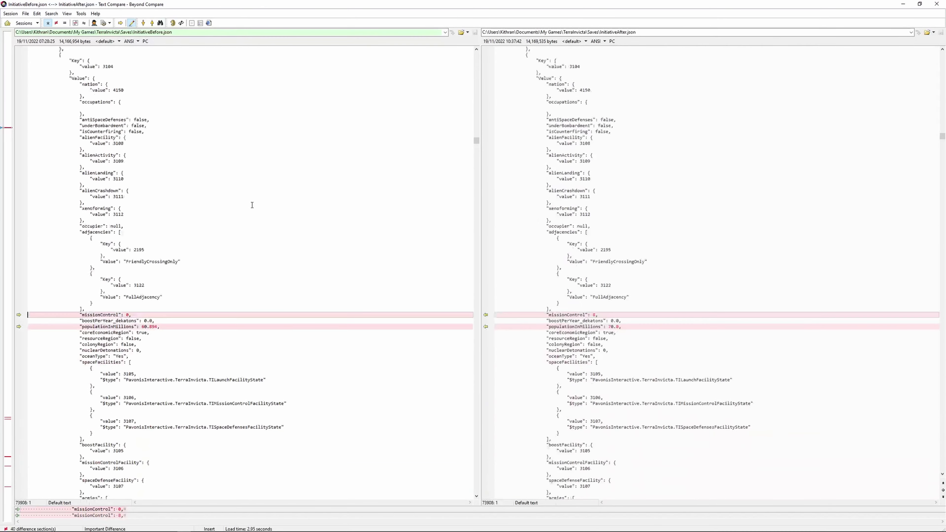
{"action": "scroll", "coordinate": [252, 205], "scroll_direction": "down", "scroll_amount": 6}
{"action": "scroll", "coordinate": [252, 205], "scroll_direction": "down", "scroll_amount": 2}
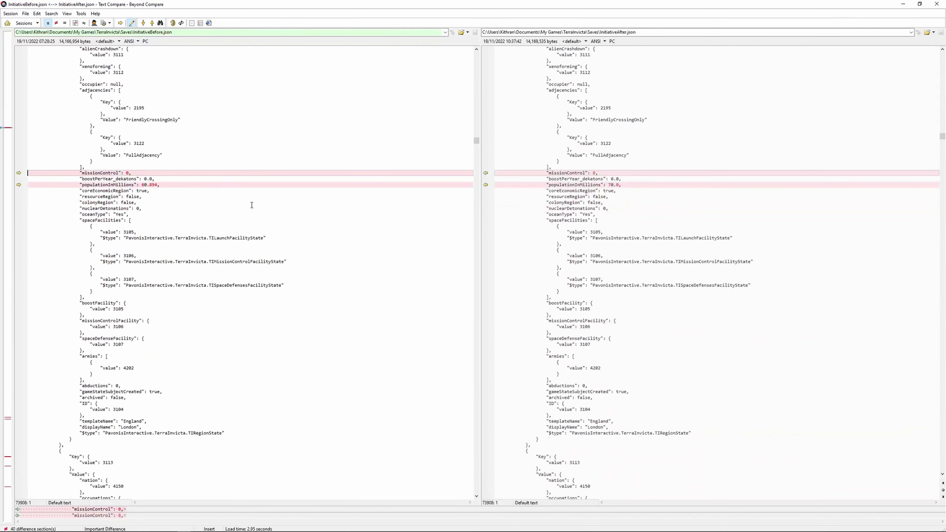
{"action": "scroll", "coordinate": [219, 300], "scroll_direction": "up", "scroll_amount": 6}
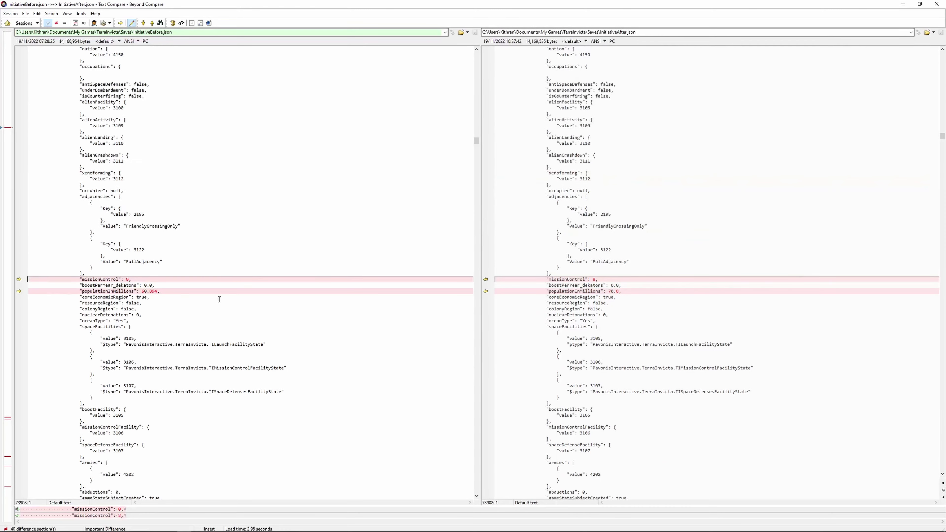
{"action": "scroll", "coordinate": [219, 302], "scroll_direction": "up", "scroll_amount": 16}
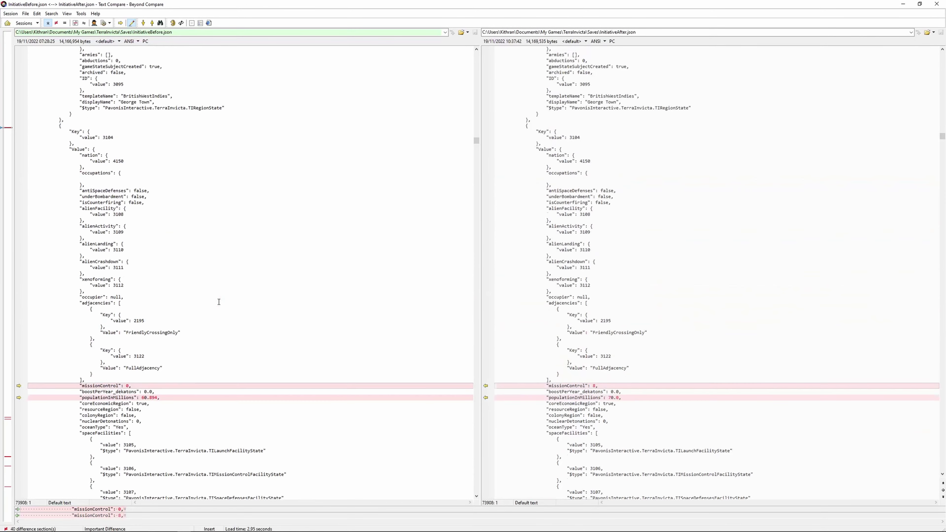
{"action": "scroll", "coordinate": [219, 301], "scroll_direction": "up", "scroll_amount": 5}
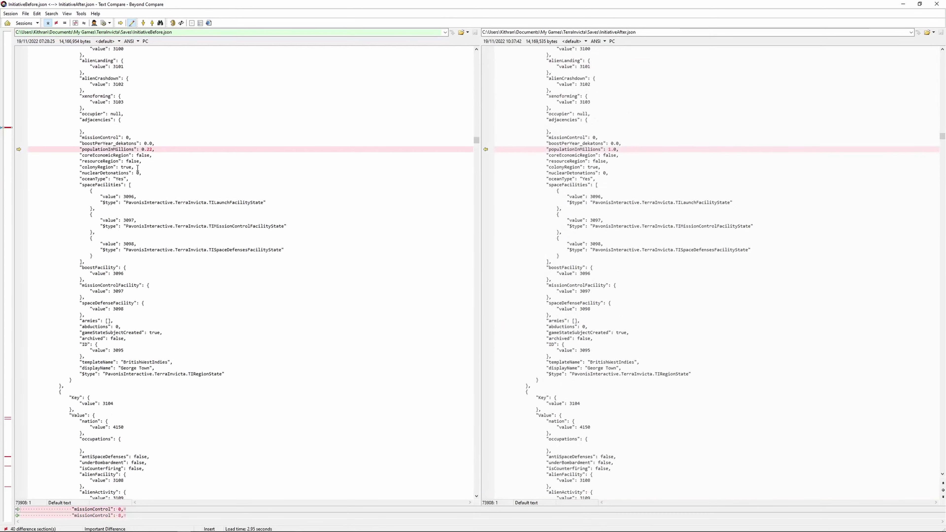
{"action": "scroll", "coordinate": [269, 345], "scroll_direction": "down", "scroll_amount": 19}
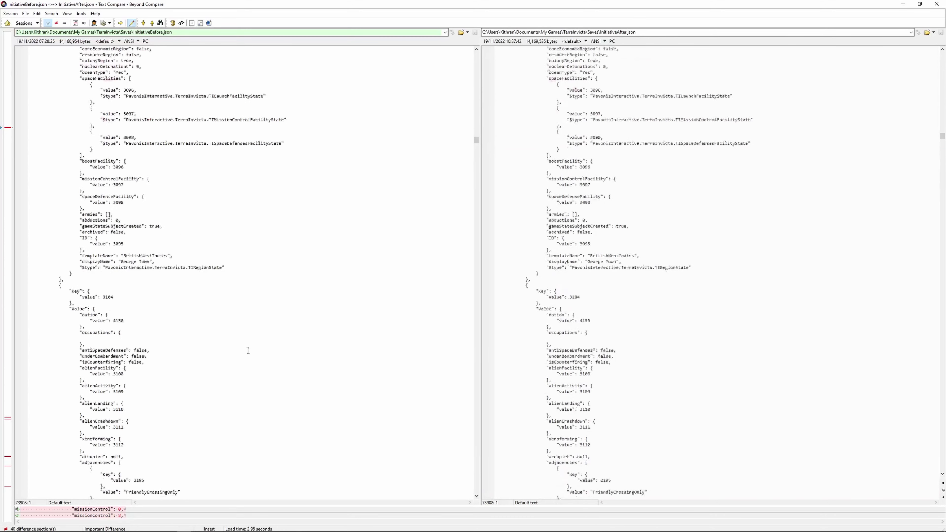
{"action": "scroll", "coordinate": [268, 346], "scroll_direction": "down", "scroll_amount": 7}
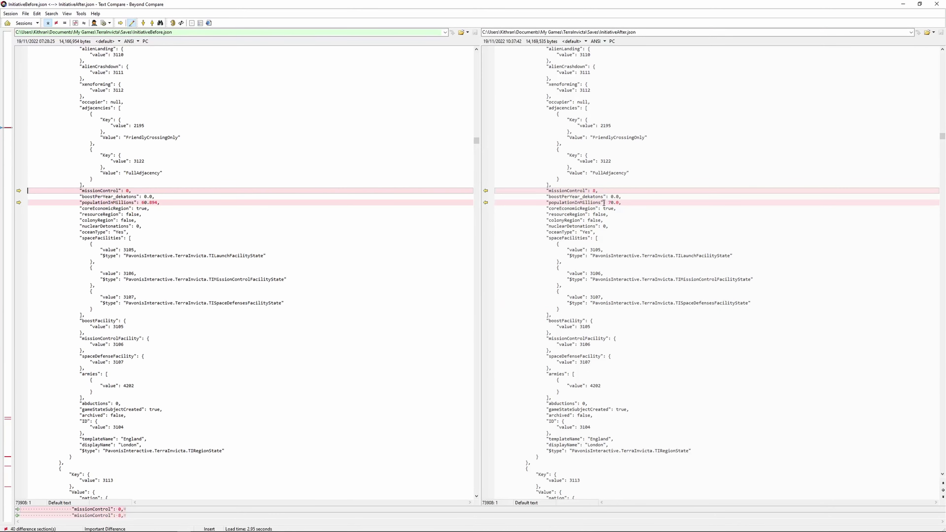
{"action": "scroll", "coordinate": [548, 260], "scroll_direction": "down", "scroll_amount": 20}
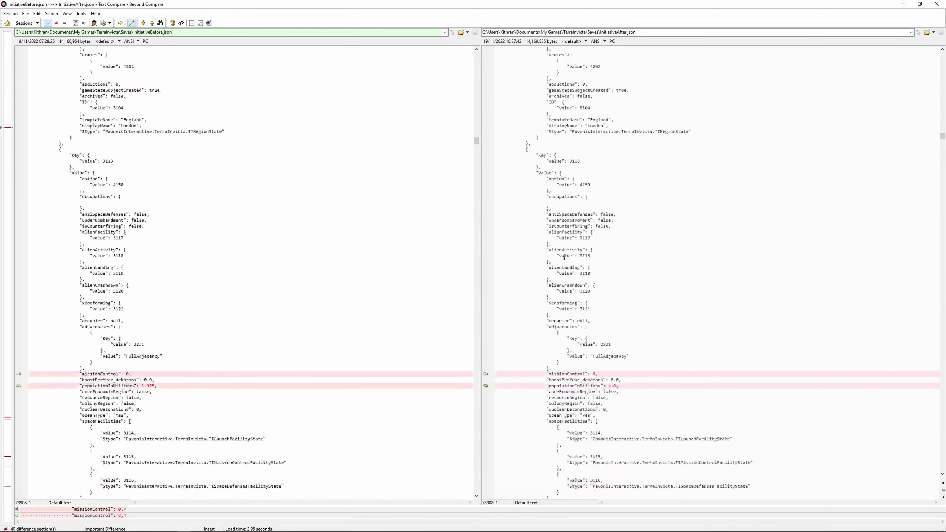
{"action": "scroll", "coordinate": [598, 255], "scroll_direction": "down", "scroll_amount": 5}
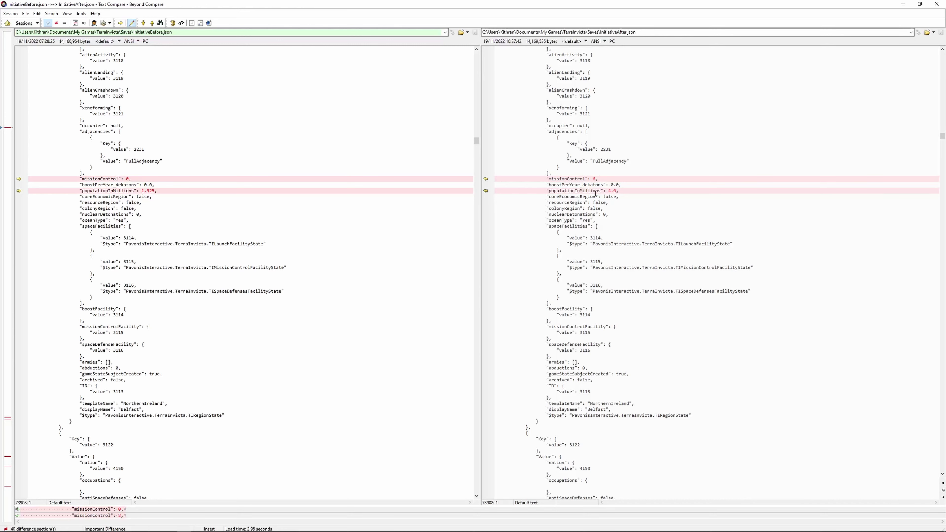
{"action": "scroll", "coordinate": [600, 219], "scroll_direction": "down", "scroll_amount": 20}
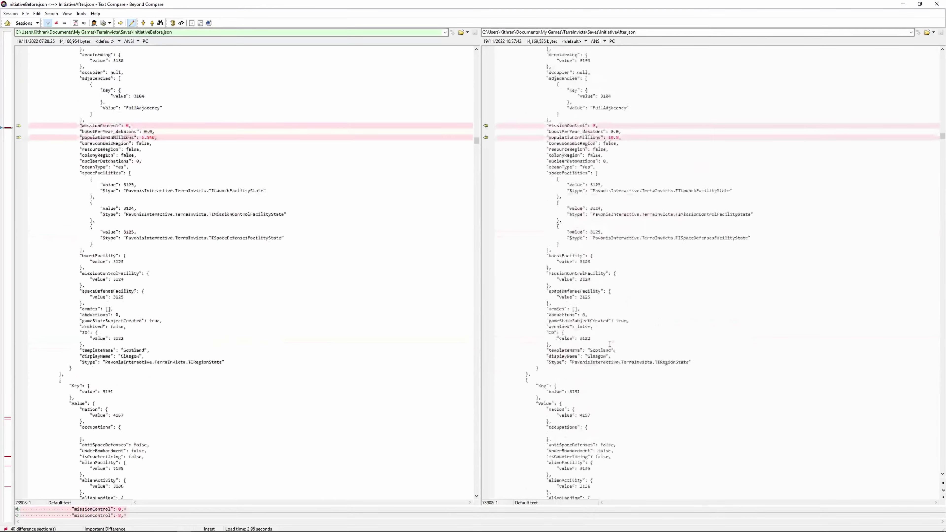
{"action": "scroll", "coordinate": [655, 187], "scroll_direction": "down", "scroll_amount": 1}
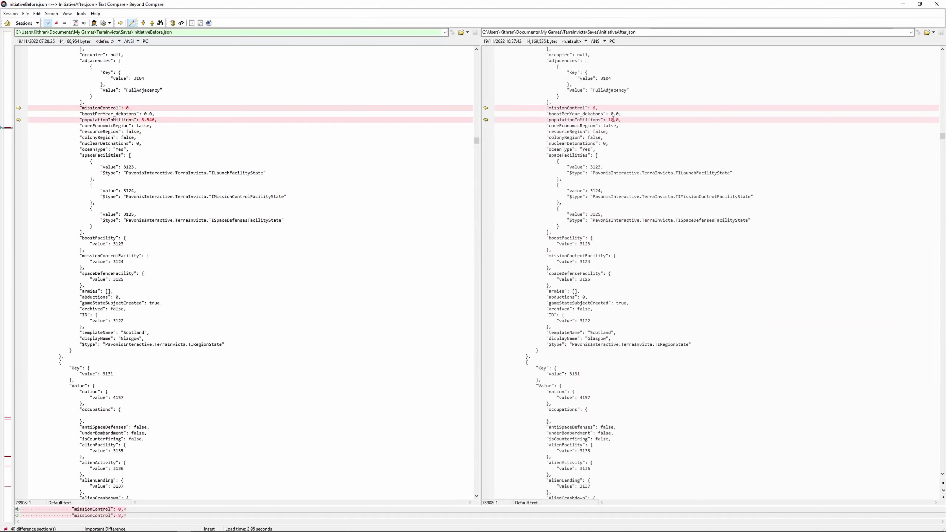
Jump to nation 4150's difference and scroll through its regions, allies and added claims.
{"action": "left_click", "coordinate": [538, 161]}
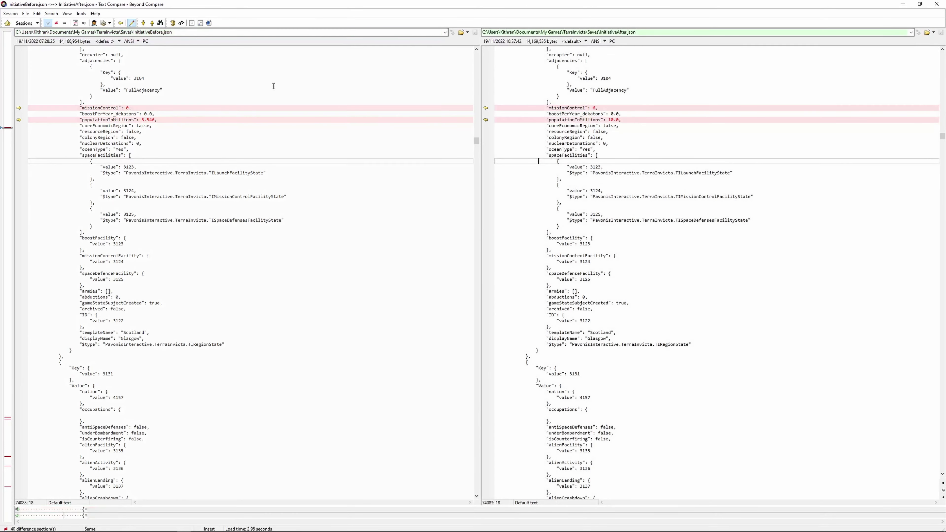
{"action": "left_click", "coordinate": [143, 23]}
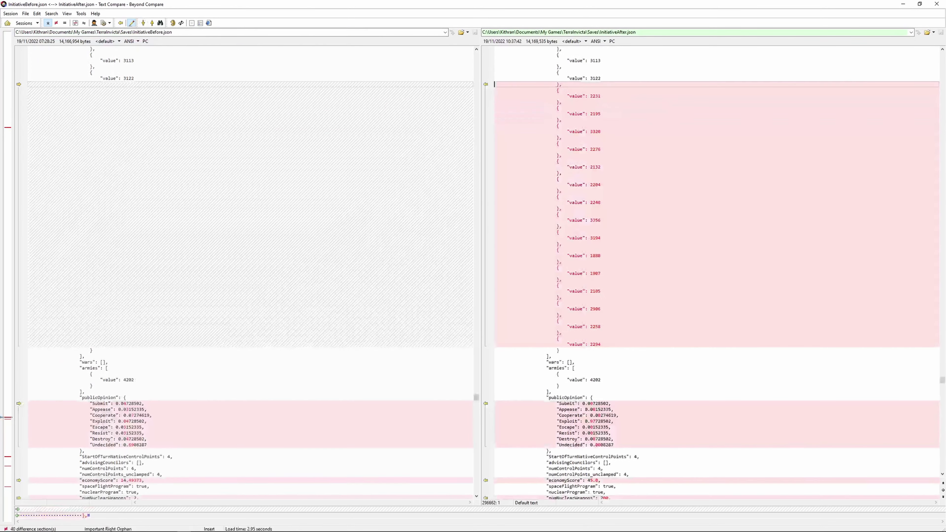
{"action": "scroll", "coordinate": [289, 184], "scroll_direction": "up", "scroll_amount": 20}
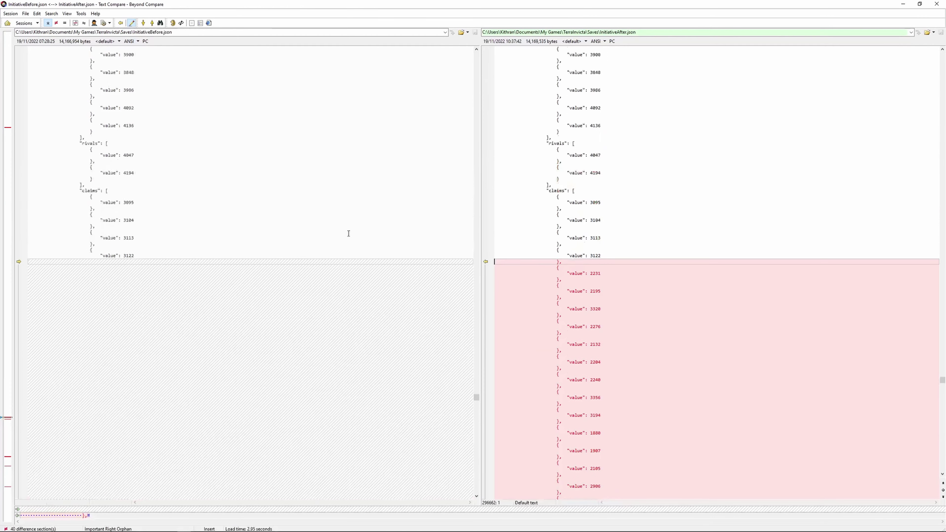
{"action": "scroll", "coordinate": [273, 215], "scroll_direction": "up", "scroll_amount": 12}
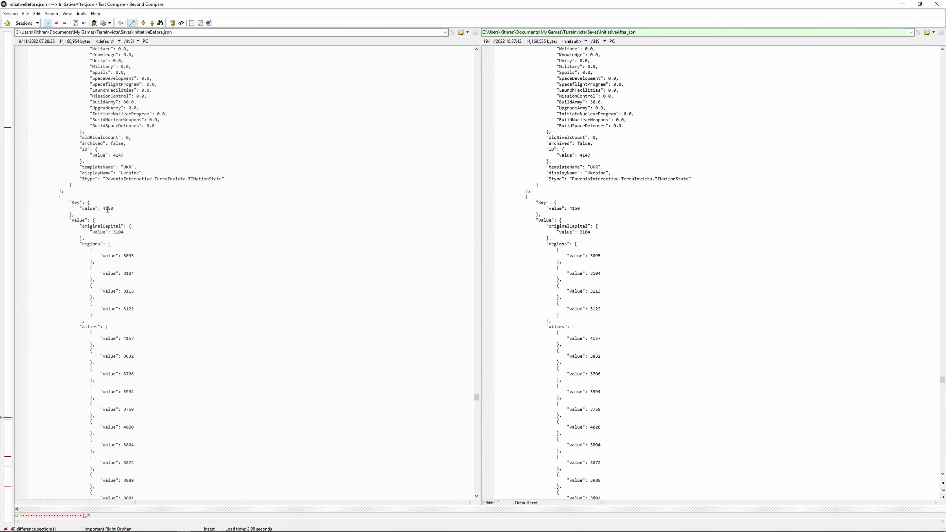
{"action": "scroll", "coordinate": [201, 245], "scroll_direction": "down", "scroll_amount": 20}
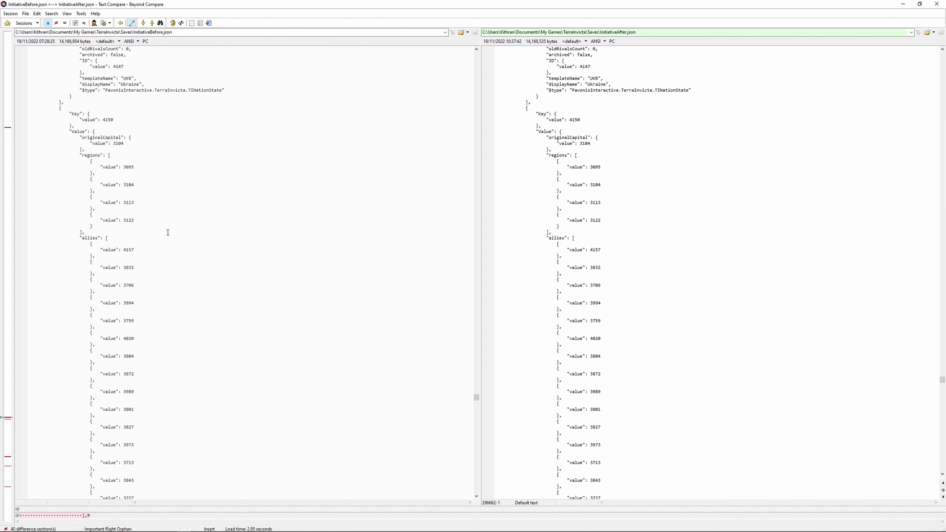
{"action": "scroll", "coordinate": [226, 229], "scroll_direction": "up", "scroll_amount": 15}
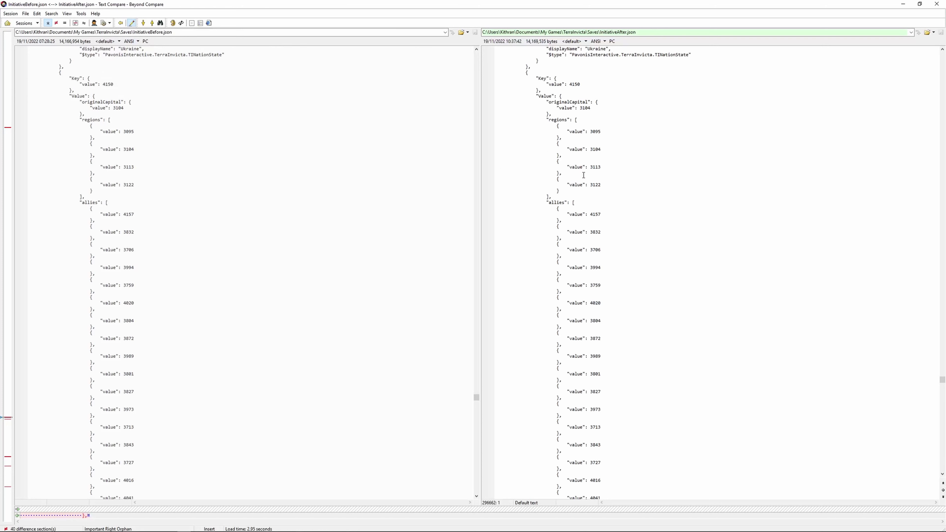
{"action": "scroll", "coordinate": [396, 179], "scroll_direction": "down", "scroll_amount": 15}
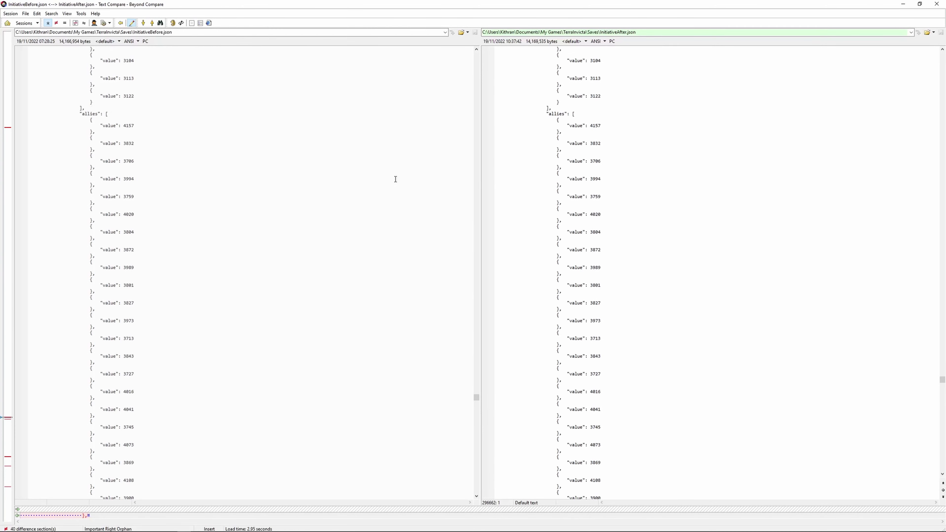
{"action": "scroll", "coordinate": [396, 179], "scroll_direction": "down", "scroll_amount": 20}
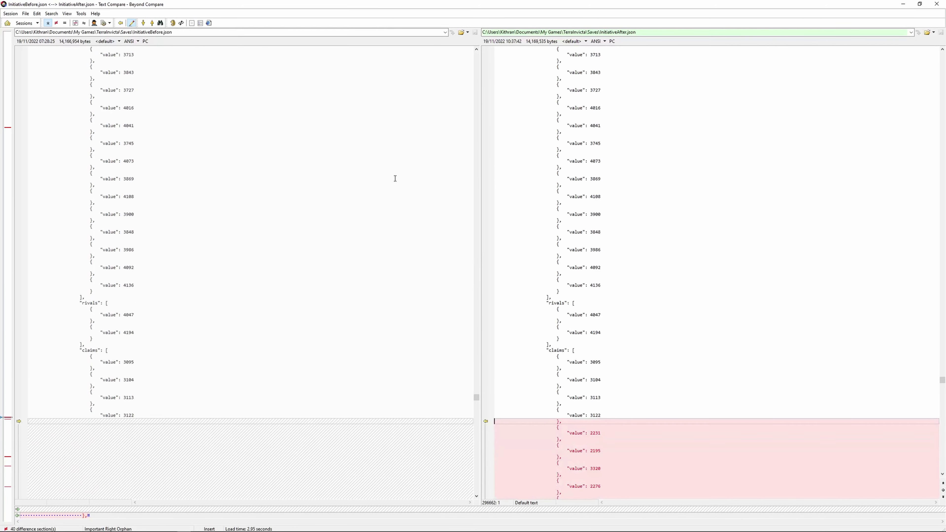
{"action": "scroll", "coordinate": [390, 177], "scroll_direction": "down", "scroll_amount": 2}
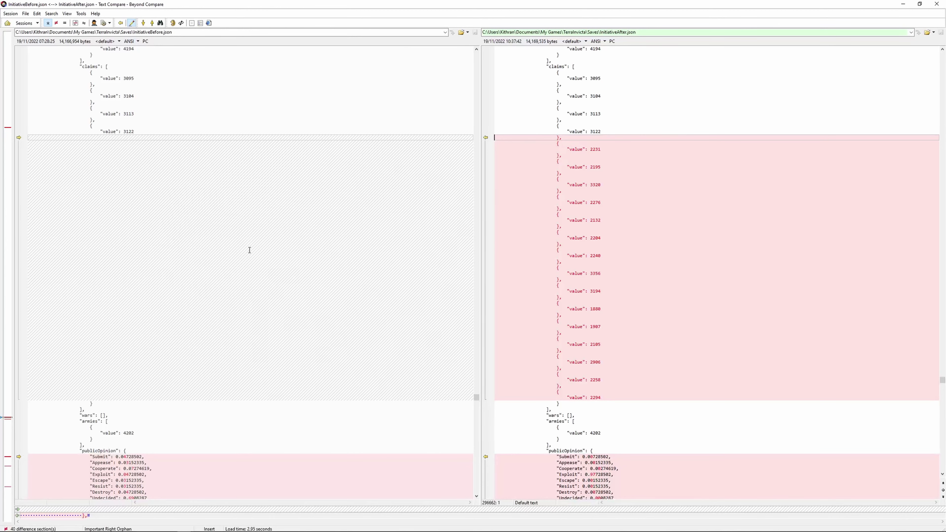
{"action": "scroll", "coordinate": [285, 253], "scroll_direction": "down", "scroll_amount": 13}
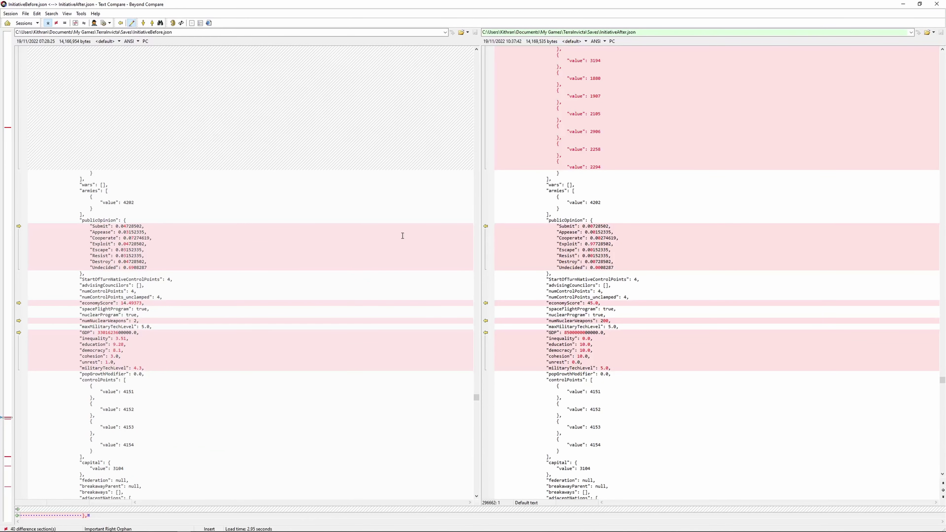
{"action": "scroll", "coordinate": [363, 240], "scroll_direction": "down", "scroll_amount": 2}
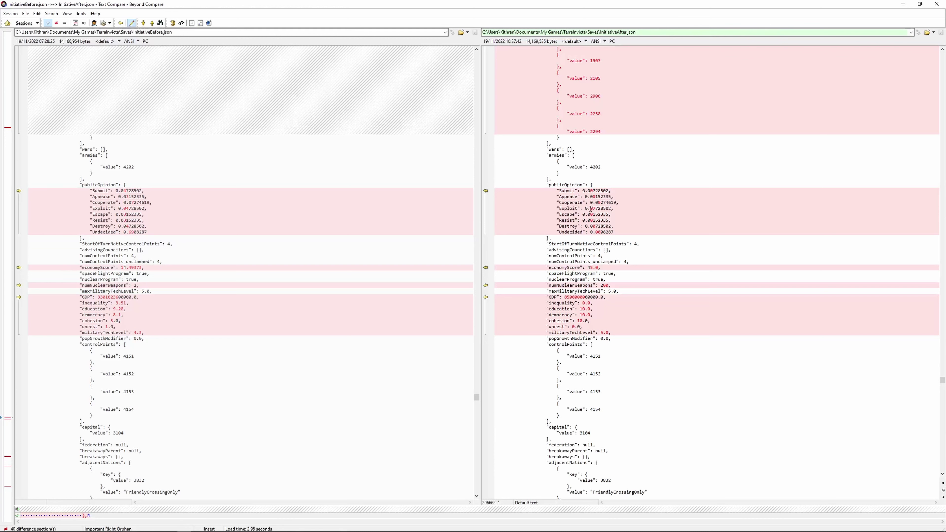
{"action": "left_click", "coordinate": [559, 208]}
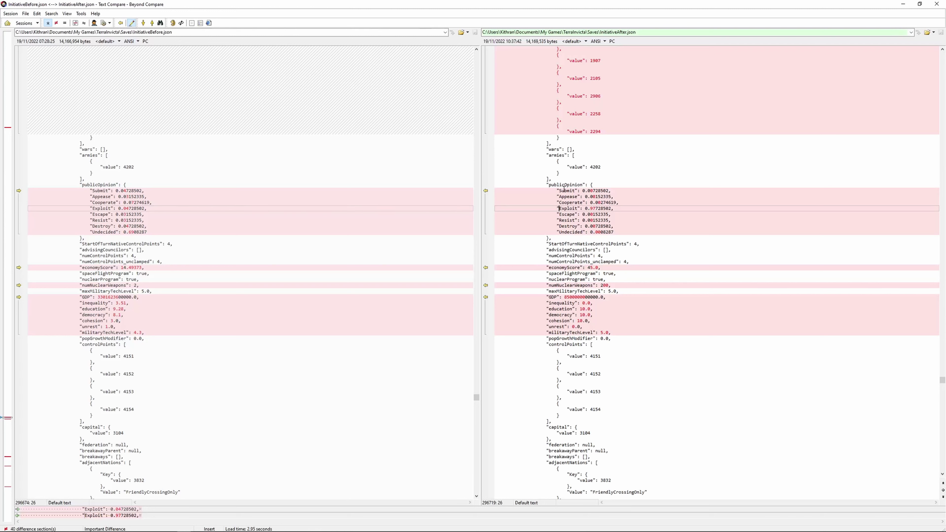
{"action": "left_click", "coordinate": [564, 191]}
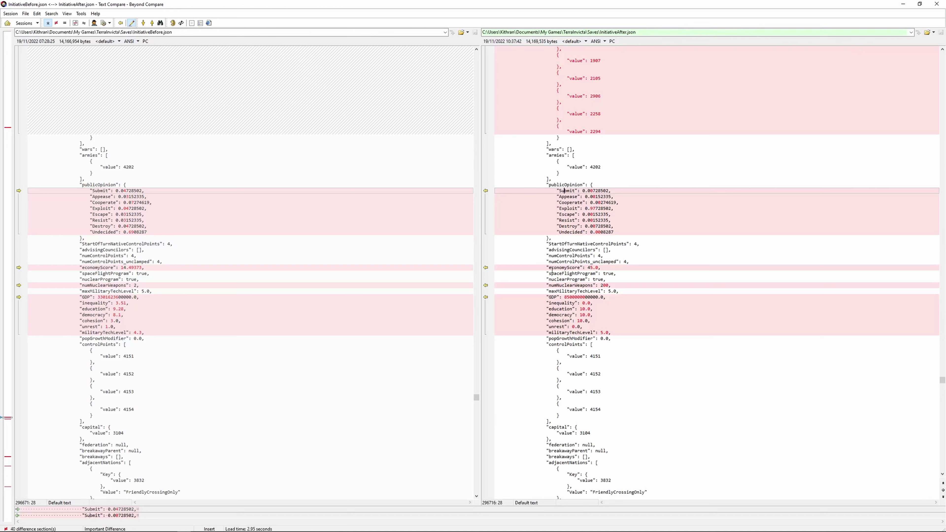
{"action": "left_click", "coordinate": [568, 226]}
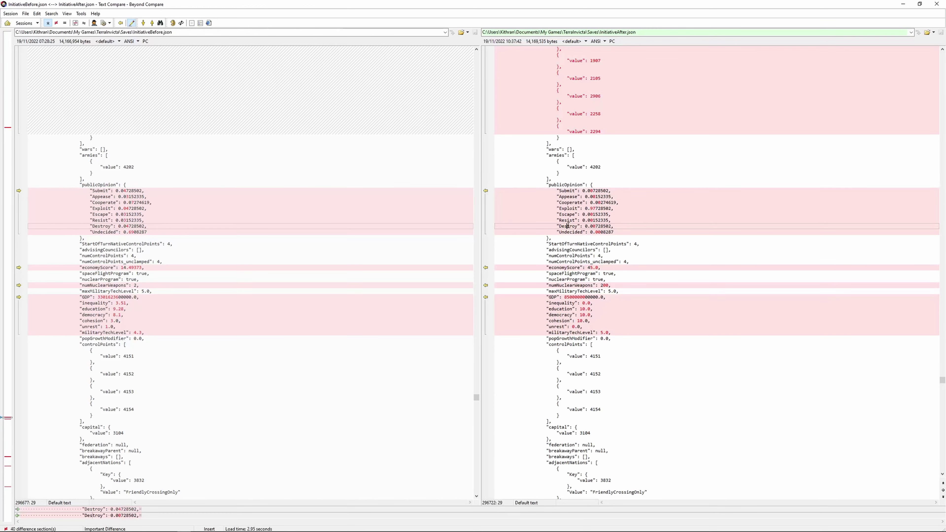
{"action": "left_click", "coordinate": [570, 232]}
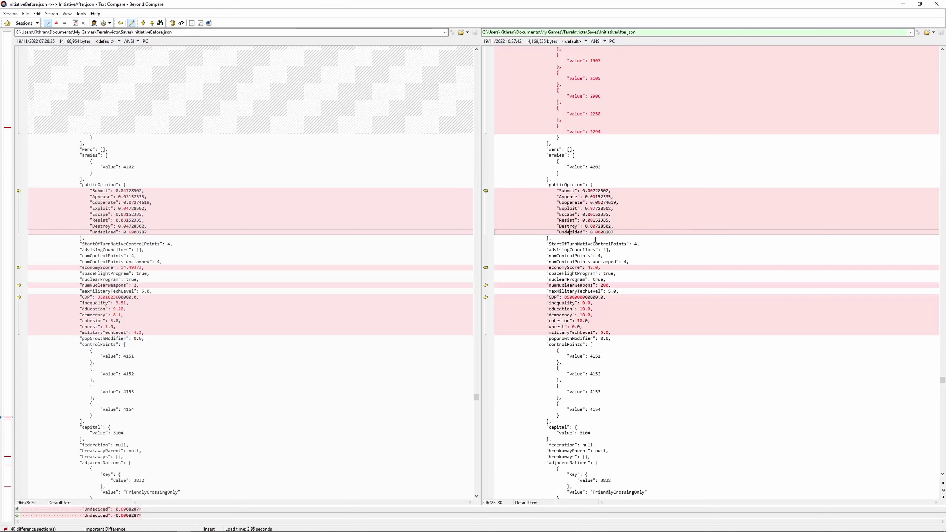
{"action": "scroll", "coordinate": [595, 238], "scroll_direction": "down", "scroll_amount": 2}
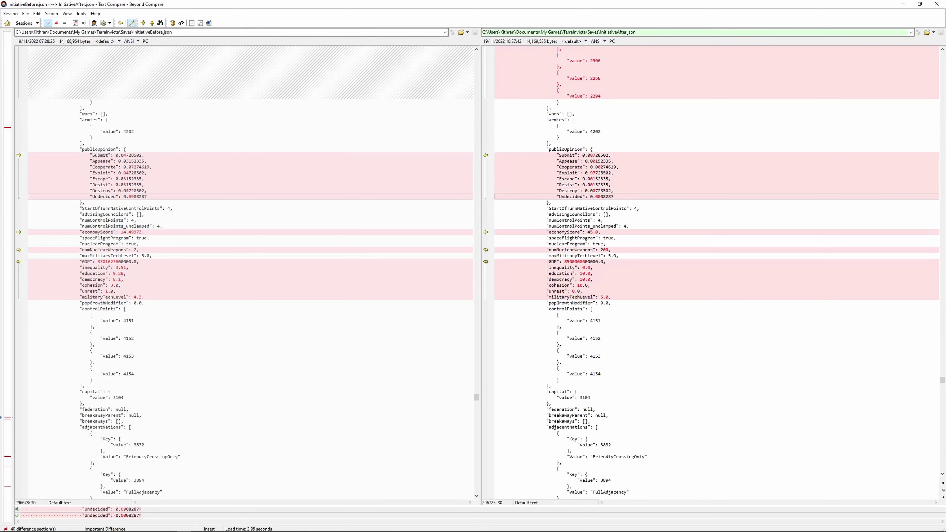
{"action": "left_click", "coordinate": [573, 232]}
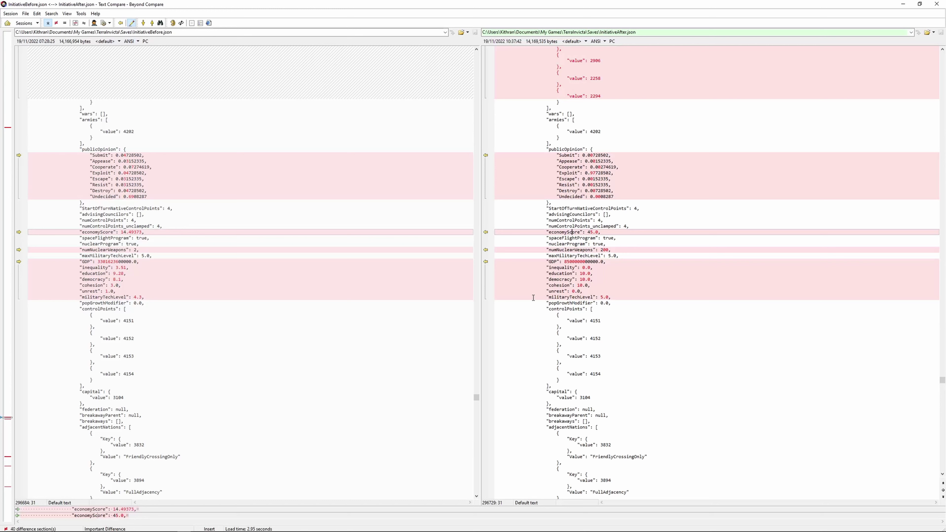
{"action": "left_click", "coordinate": [564, 249]}
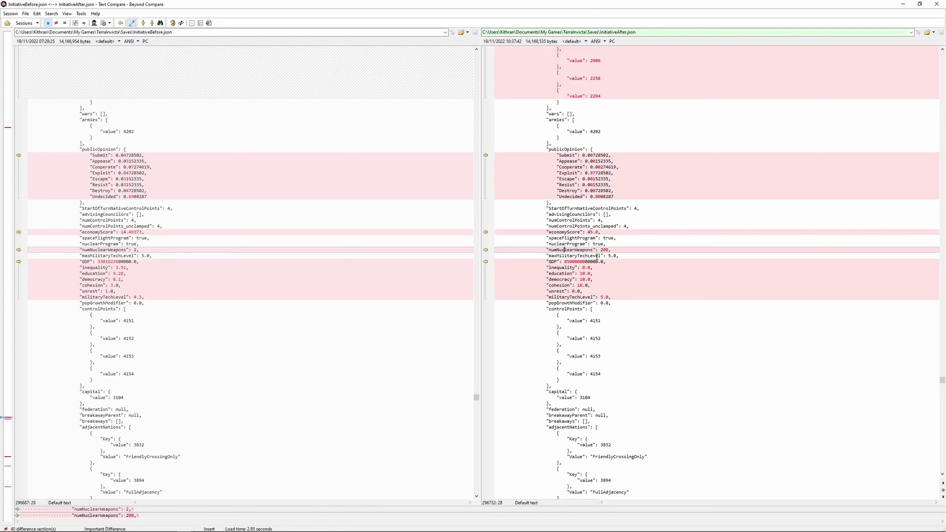
{"action": "left_click", "coordinate": [570, 262]}
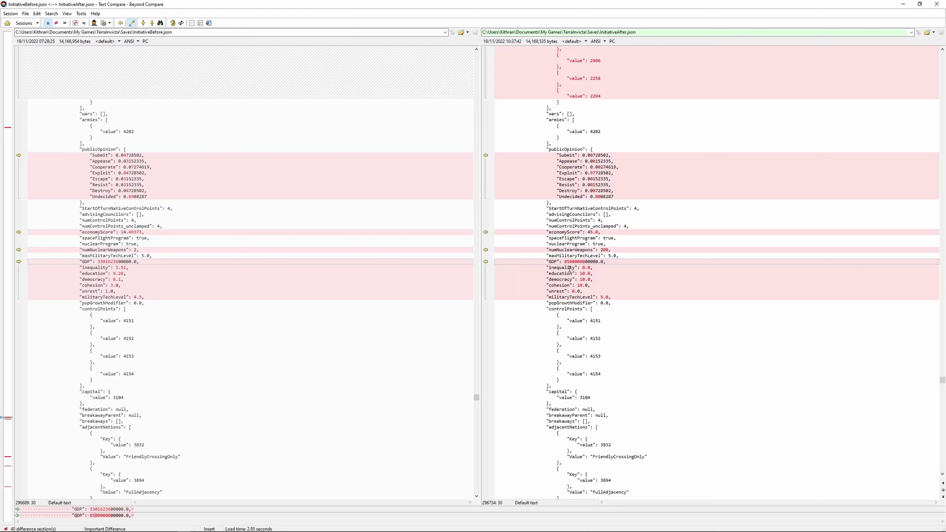
{"action": "left_click_drag", "start_coordinate": [569, 261], "coordinate": [576, 263]}
{"action": "left_click", "coordinate": [573, 267]}
{"action": "left_click", "coordinate": [582, 273]}
{"action": "key", "text": "Down"}
{"action": "left_click", "coordinate": [580, 286]}
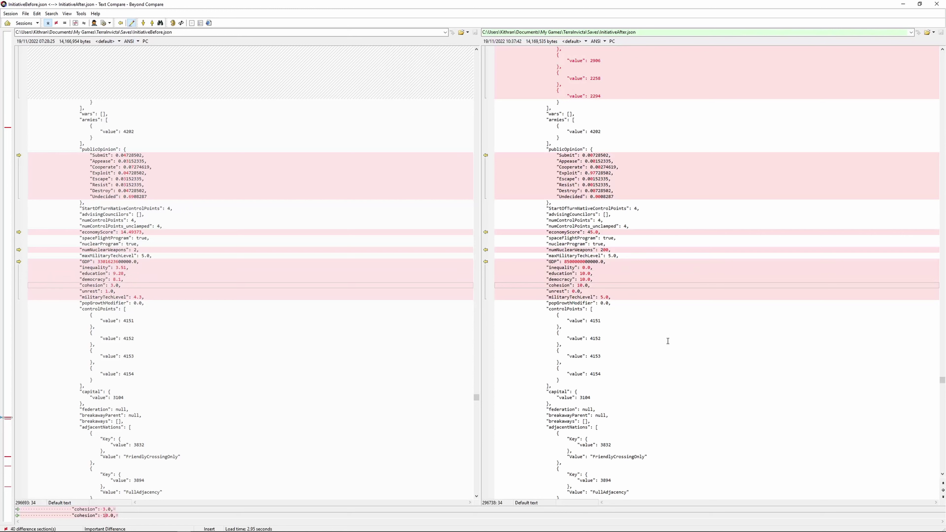
{"action": "left_click", "coordinate": [573, 291]}
{"action": "left_click", "coordinate": [600, 297]}
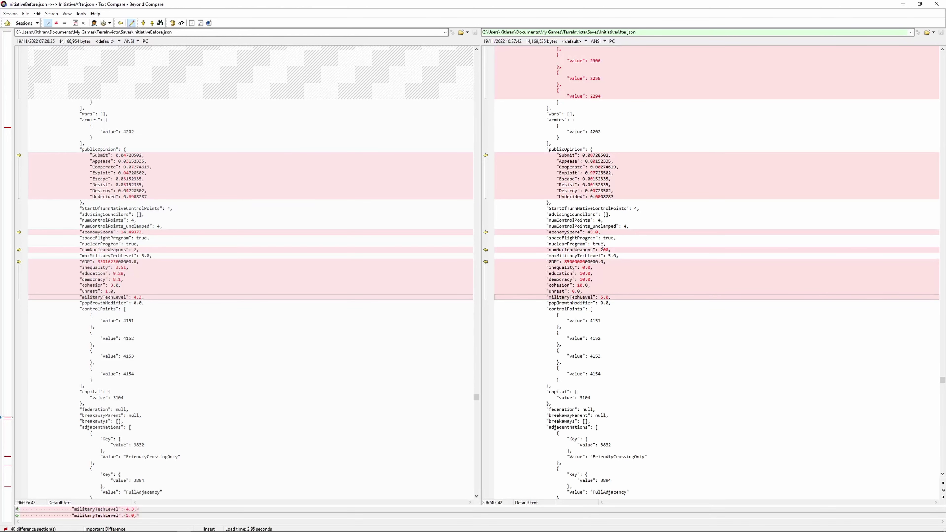
Jump to lastExecutiveChange, where newExecutive goes from null to 4444 with cause Politics.
{"action": "left_click", "coordinate": [144, 23]}
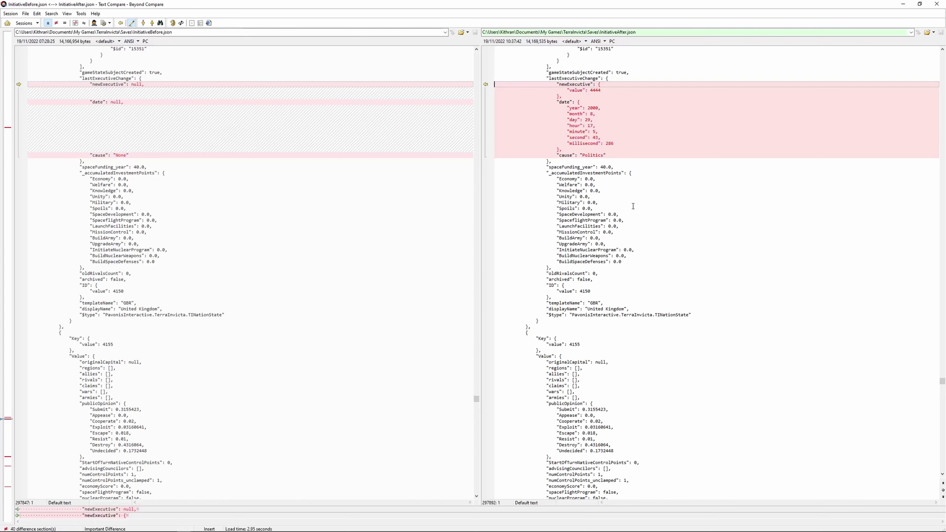
{"action": "scroll", "coordinate": [636, 198], "scroll_direction": "up", "scroll_amount": 2}
{"action": "scroll", "coordinate": [636, 198], "scroll_direction": "up", "scroll_amount": 2}
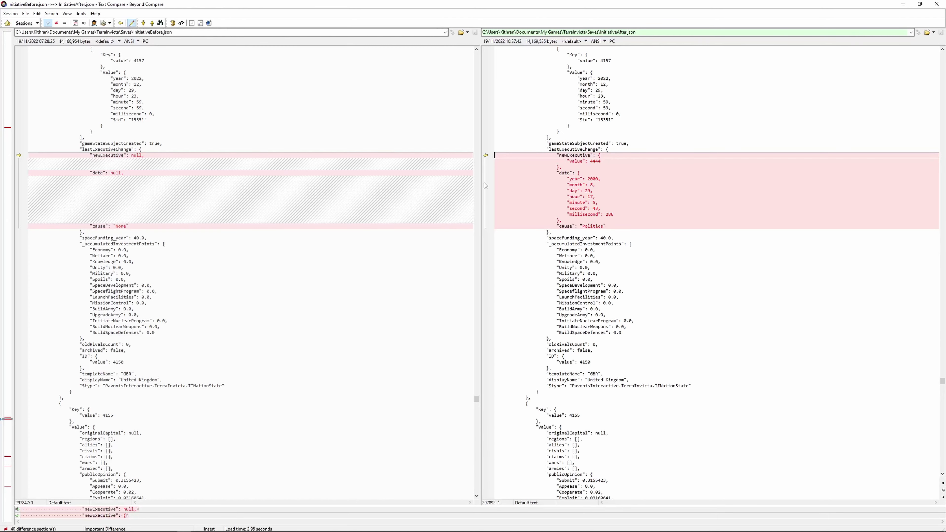
Step to the UK control points' faction change to 4444 and scroll through it.
{"action": "left_click", "coordinate": [142, 24]}
{"action": "left_click", "coordinate": [143, 24]}
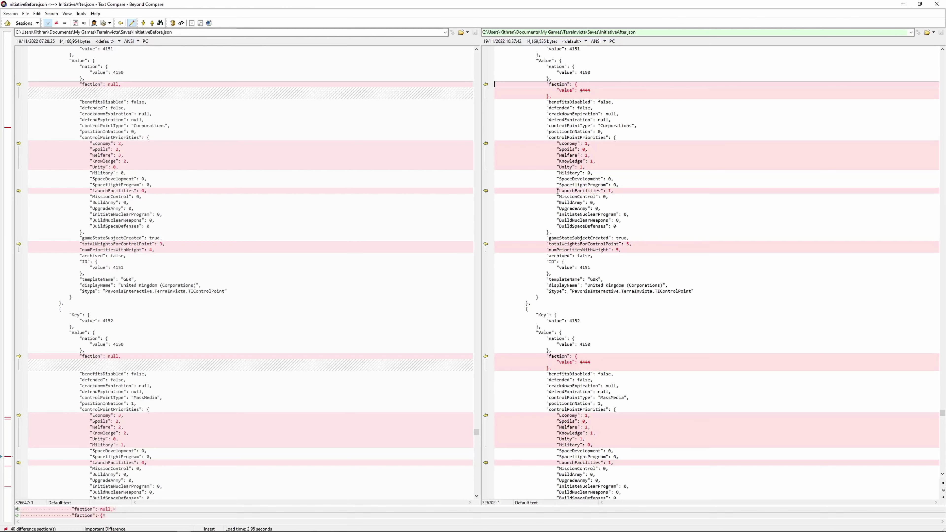
{"action": "scroll", "coordinate": [656, 230], "scroll_direction": "down", "scroll_amount": 10}
{"action": "scroll", "coordinate": [558, 284], "scroll_direction": "down", "scroll_amount": 20}
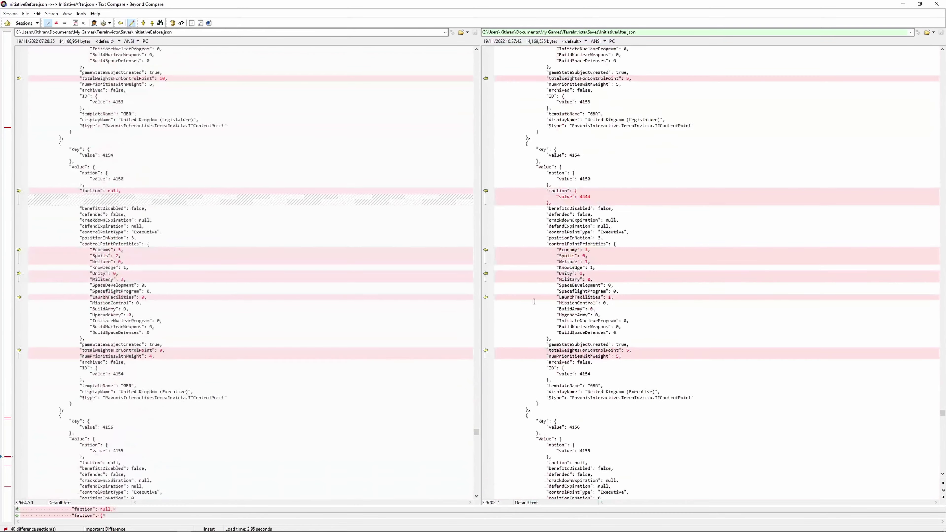
{"action": "scroll", "coordinate": [560, 314], "scroll_direction": "down", "scroll_amount": 8}
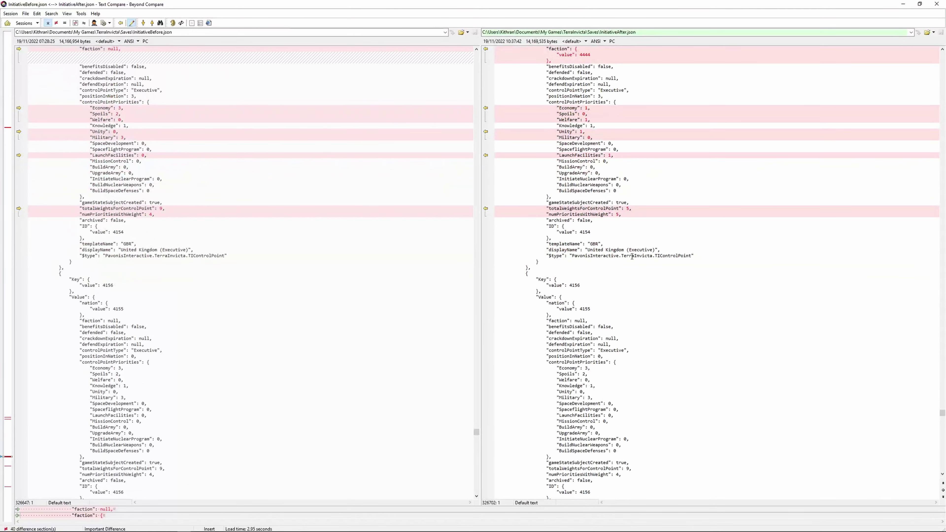
Advance past the remaining control point and numPrioritiesWithWeight differences to the councillor's traits and attributes.
{"action": "left_click", "coordinate": [144, 24]}
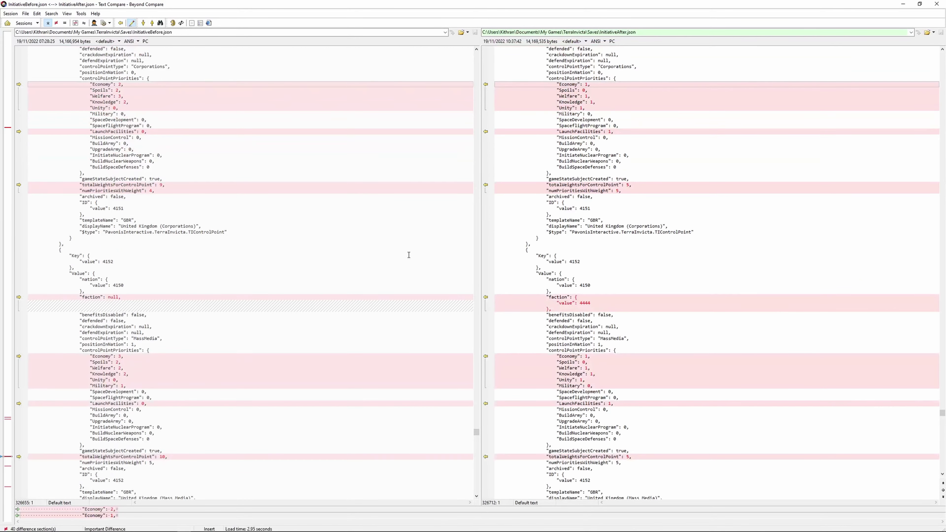
{"action": "scroll", "coordinate": [416, 251], "scroll_direction": "up", "scroll_amount": 5}
{"action": "scroll", "coordinate": [416, 251], "scroll_direction": "down", "scroll_amount": 20}
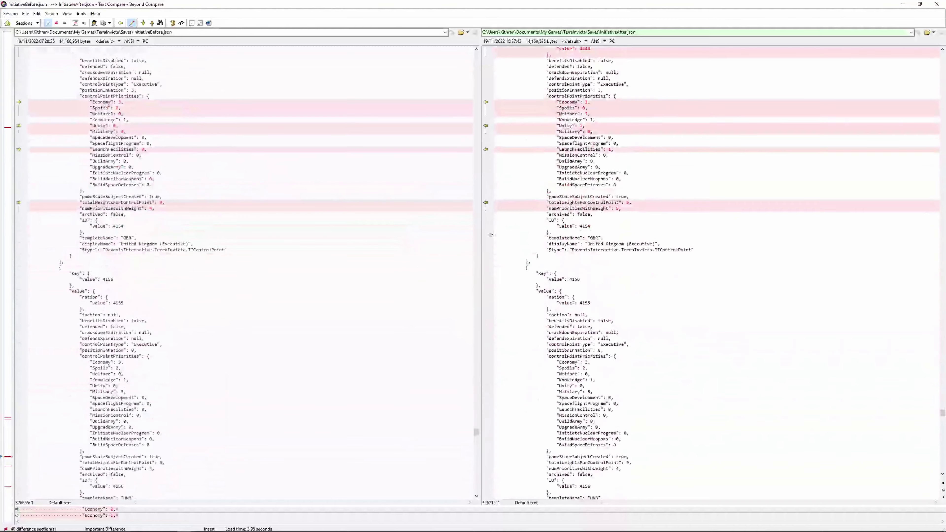
{"action": "left_click", "coordinate": [518, 208]}
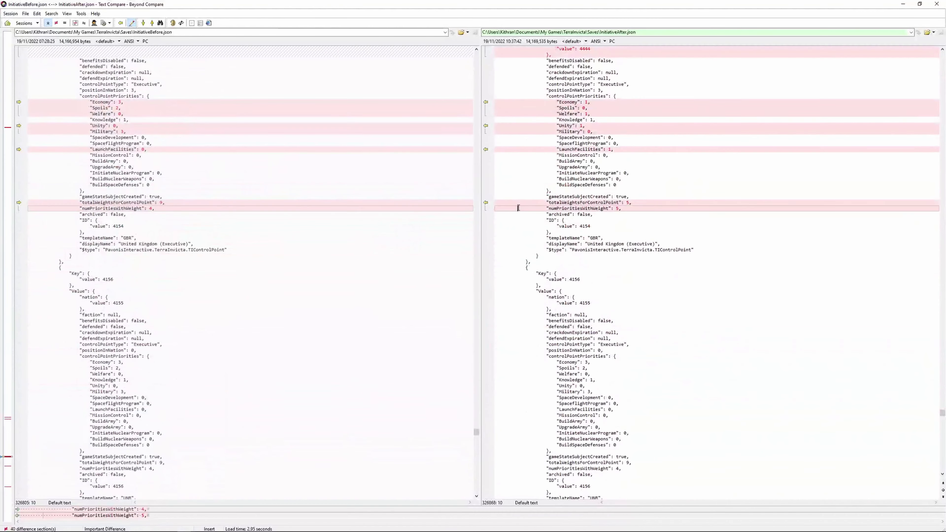
{"action": "left_click", "coordinate": [144, 23]}
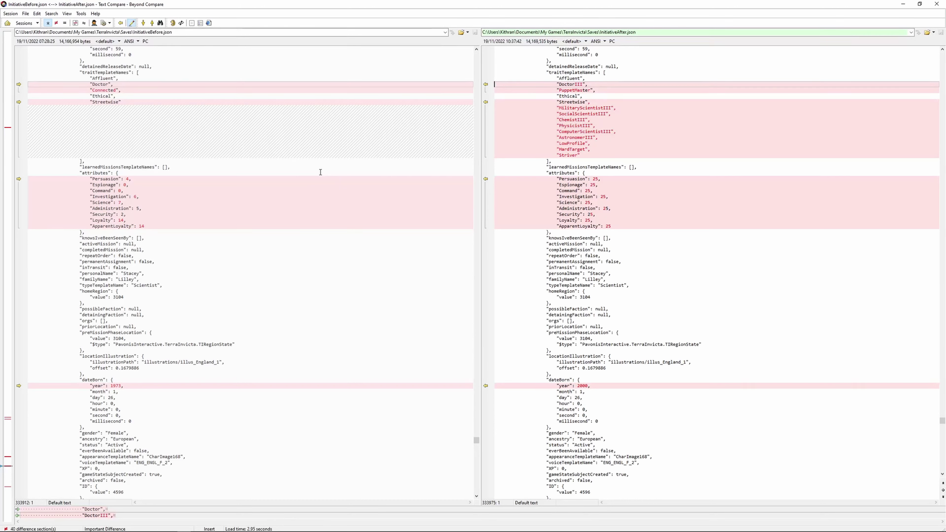
{"action": "left_click", "coordinate": [92, 85]}
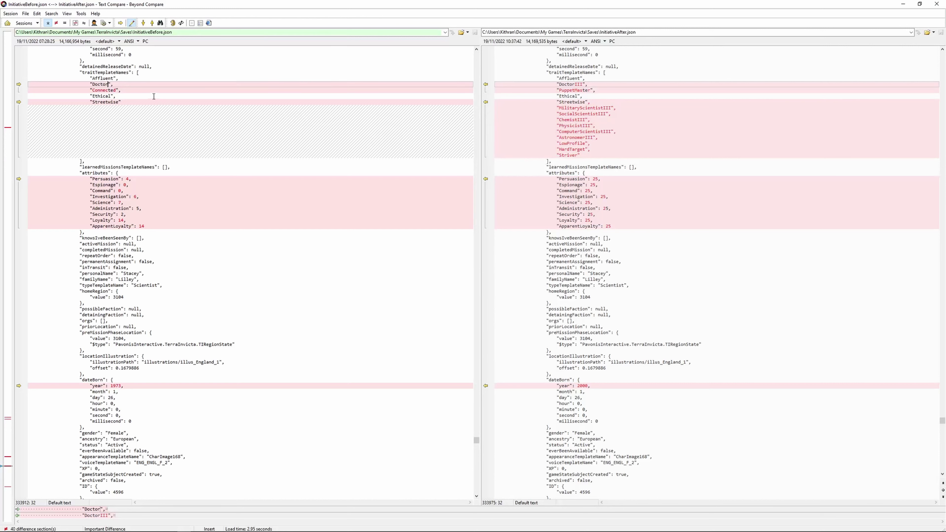
{"action": "left_click", "coordinate": [100, 85]}
{"action": "key", "text": "Tab"}
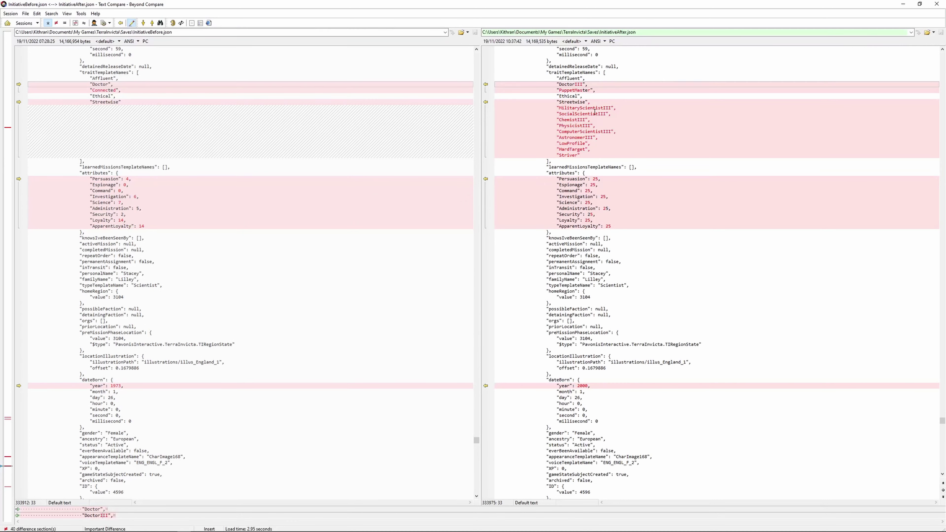
{"action": "left_click", "coordinate": [577, 84]}
{"action": "left_click", "coordinate": [105, 85]}
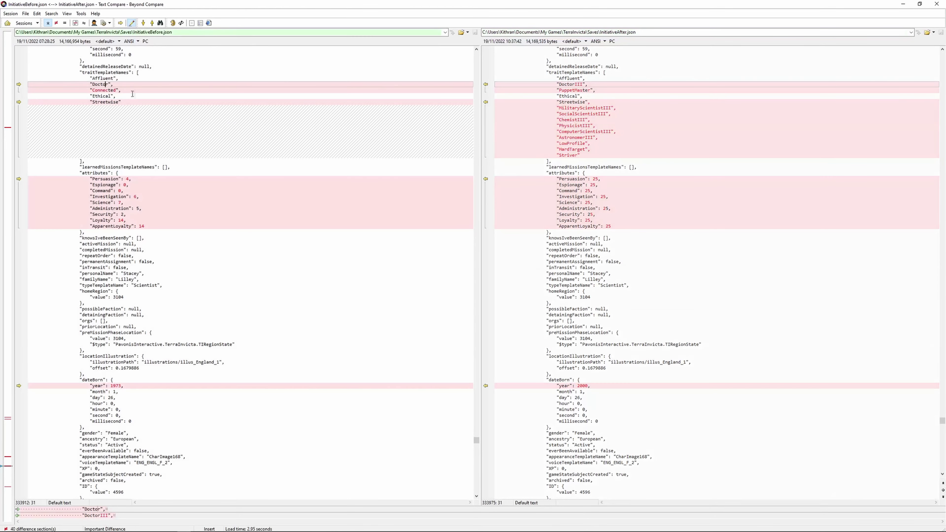
{"action": "left_click", "coordinate": [110, 91]}
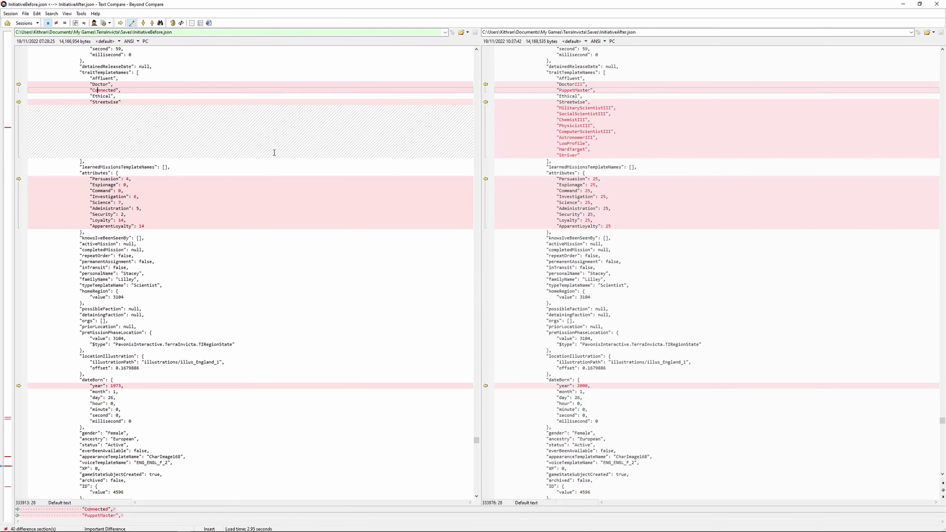
{"action": "left_click", "coordinate": [565, 91]}
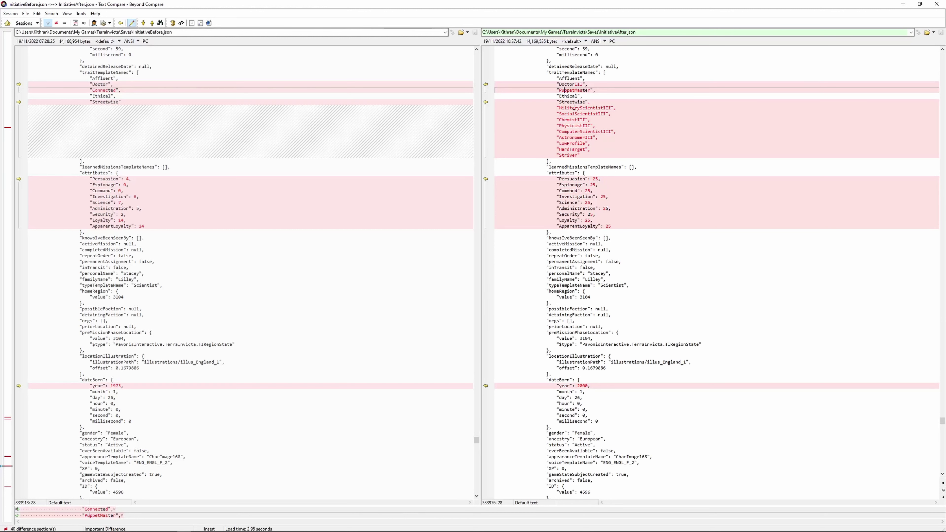
{"action": "left_click", "coordinate": [566, 84]}
{"action": "left_click", "coordinate": [584, 108]}
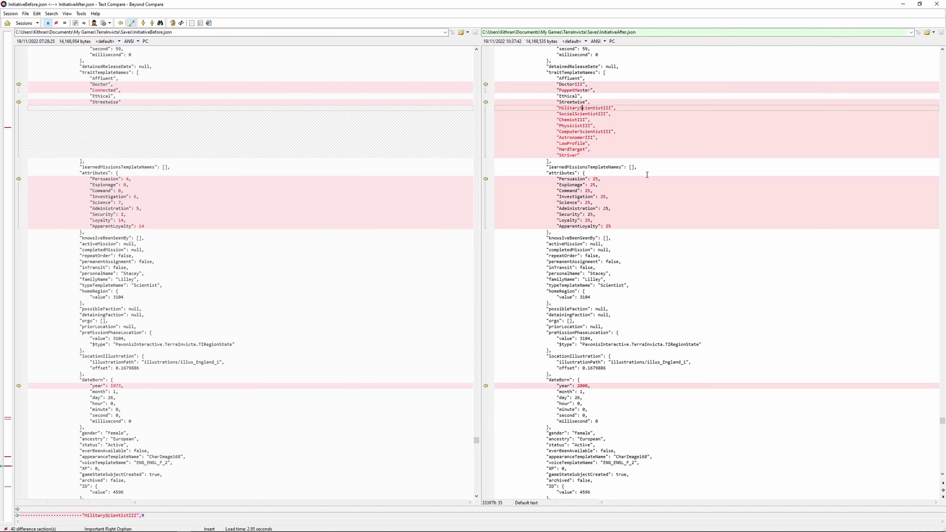
{"action": "left_click", "coordinate": [579, 114]}
{"action": "left_click", "coordinate": [586, 120]}
{"action": "left_click", "coordinate": [566, 126]}
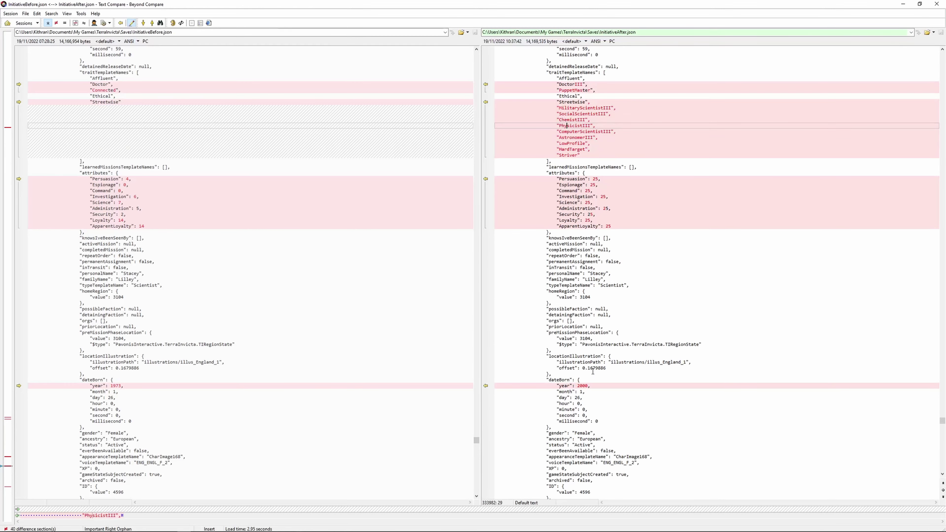
Inspect the second councillor's Megastar trait and birth year 2000, then reach the resources difference.
{"action": "left_click", "coordinate": [586, 385]}
{"action": "scroll", "coordinate": [612, 266], "scroll_direction": "down", "scroll_amount": 20}
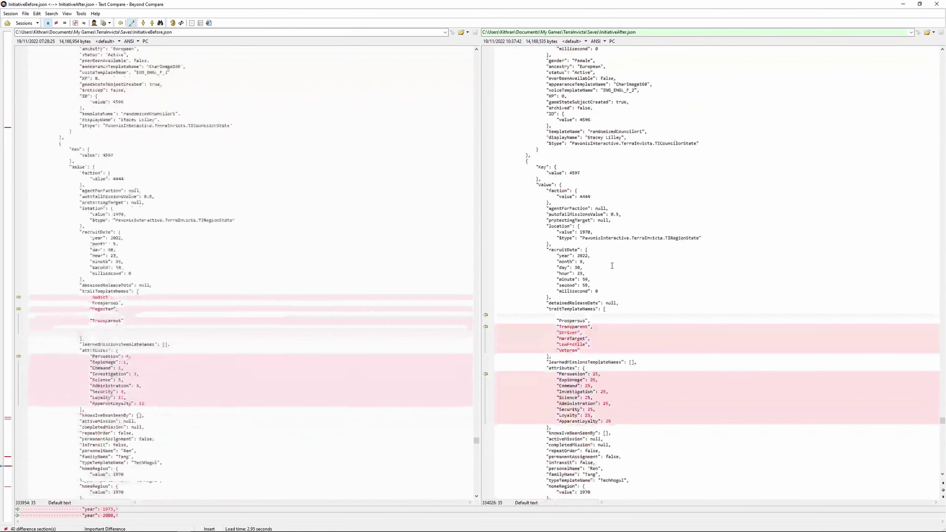
{"action": "scroll", "coordinate": [614, 261], "scroll_direction": "down", "scroll_amount": 7}
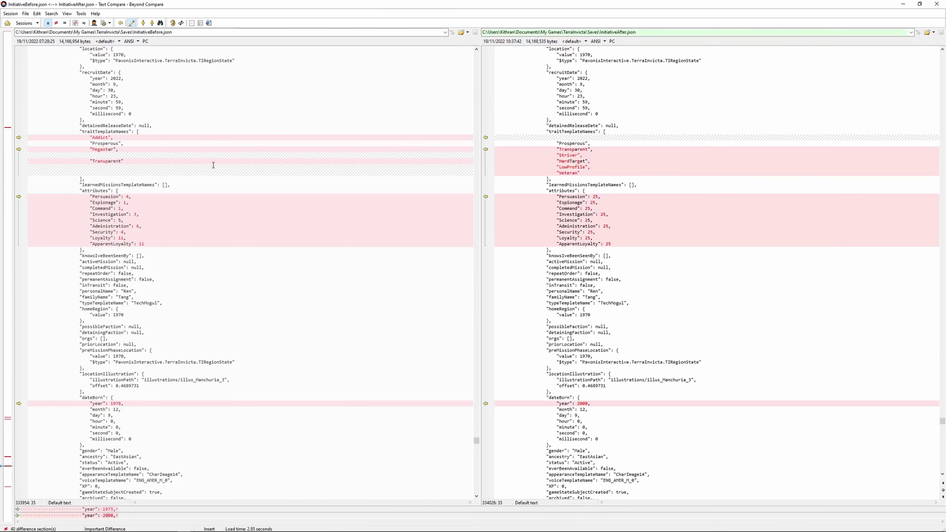
{"action": "left_click", "coordinate": [100, 149]}
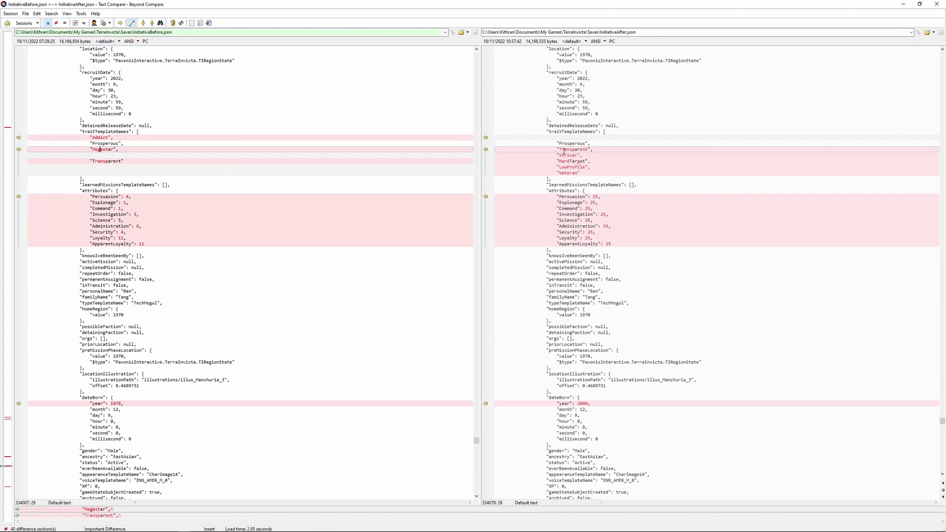
{"action": "scroll", "coordinate": [591, 228], "scroll_direction": "down", "scroll_amount": 6}
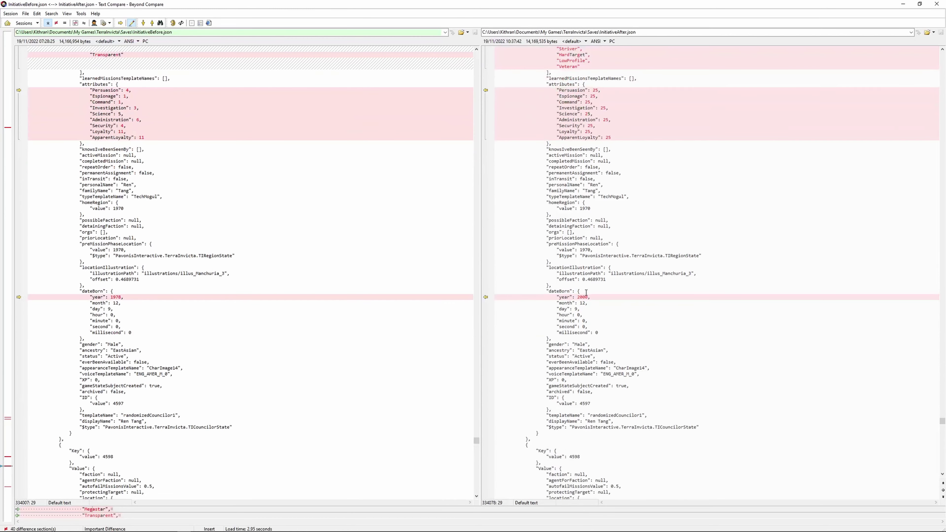
{"action": "left_click", "coordinate": [600, 297]}
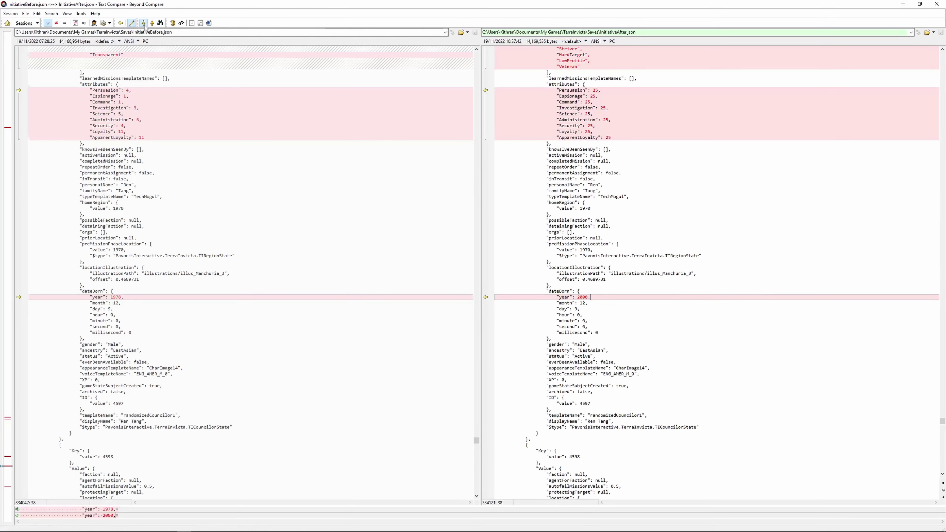
{"action": "left_click", "coordinate": [143, 23]}
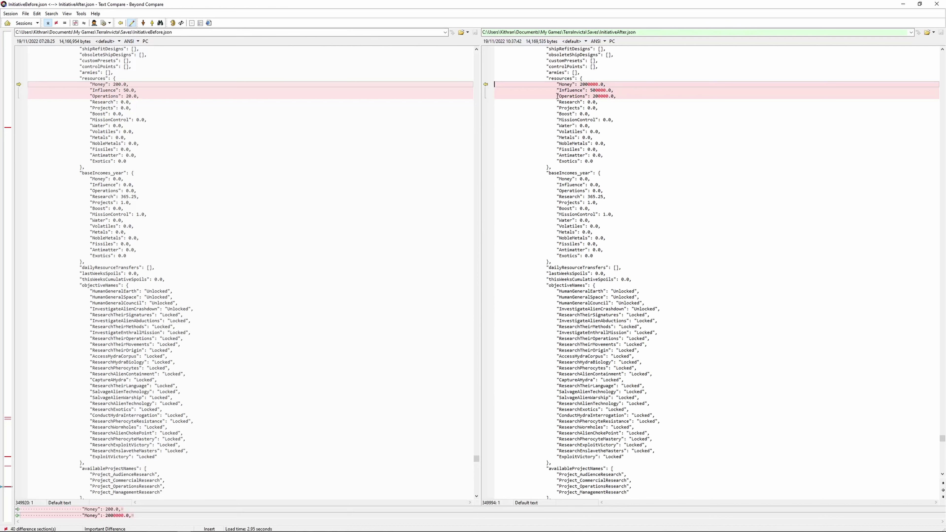
Step to the final difference in the save comparison.
{"action": "left_click", "coordinate": [143, 23]}
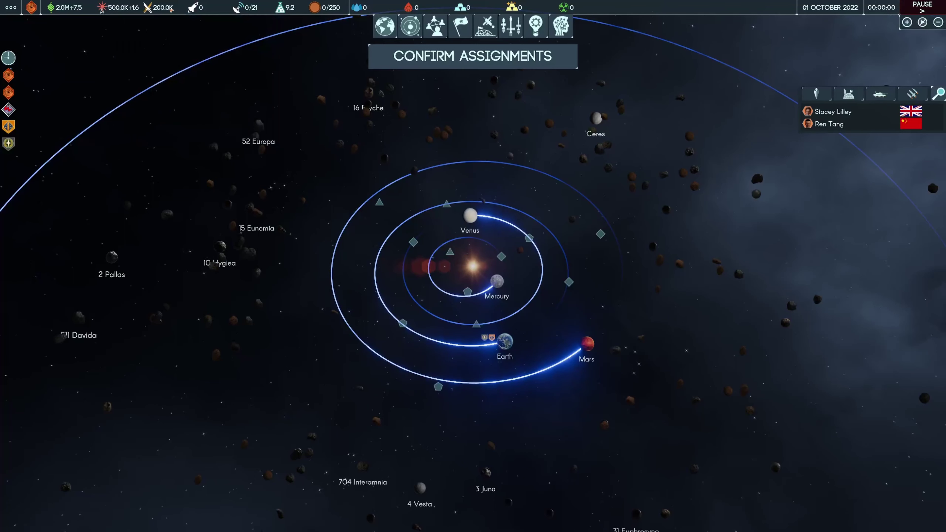
Check the top-bar tooltips for 2.0M money, 500.0K influence and 200.0K operations.
{"action": "mouse_move", "coordinate": [170, 9]}
{"action": "mouse_move", "coordinate": [254, 9]}
{"action": "mouse_move", "coordinate": [315, 9]}
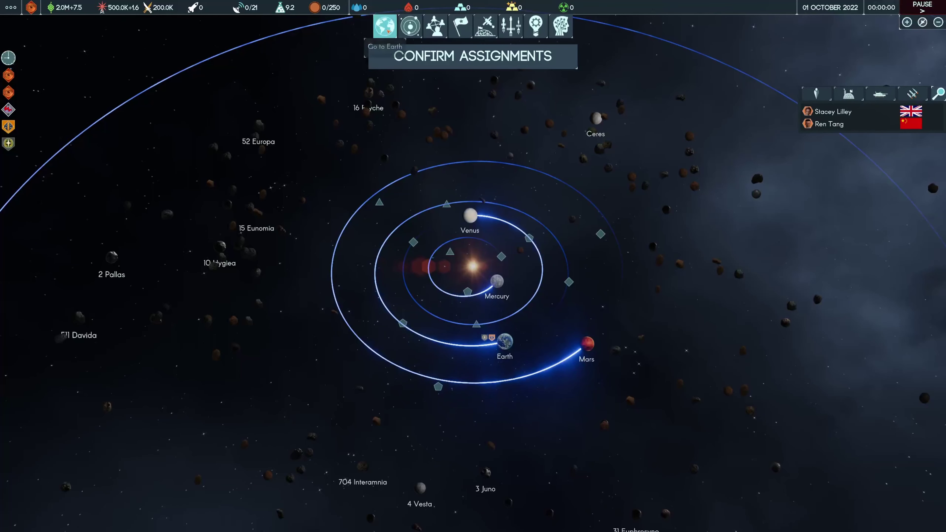
Fly the camera to Earth and rotate the globe from East Asia round to Britain.
{"action": "left_click", "coordinate": [386, 31]}
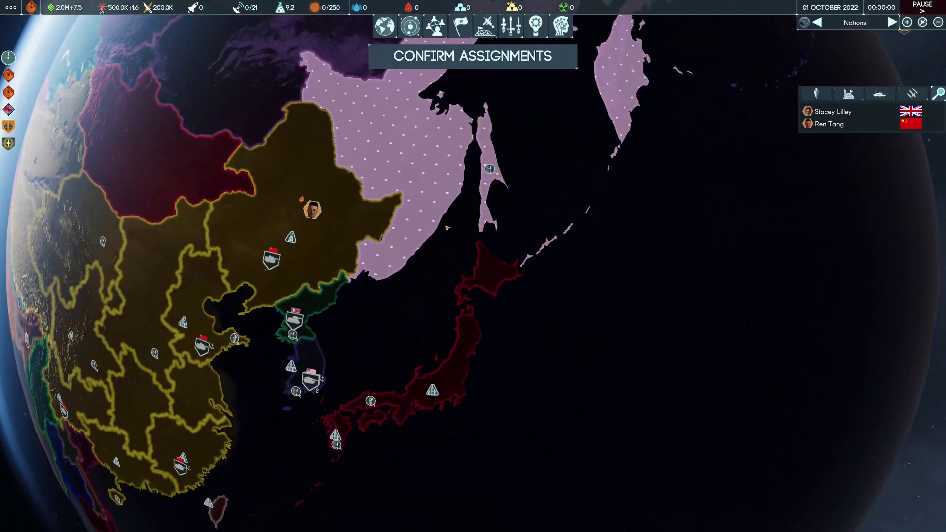
{"action": "key", "text": "d"}
{"action": "key", "text": "a"}
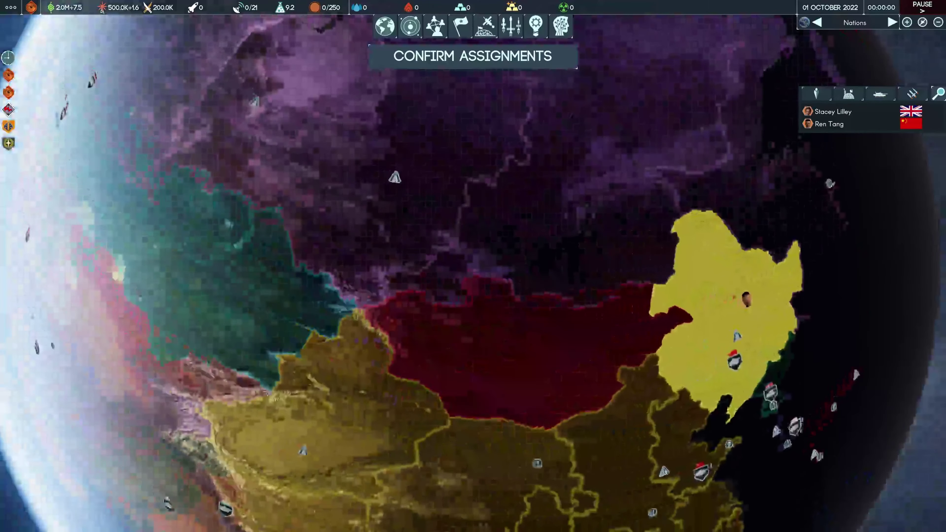
{"action": "key", "text": "d"}
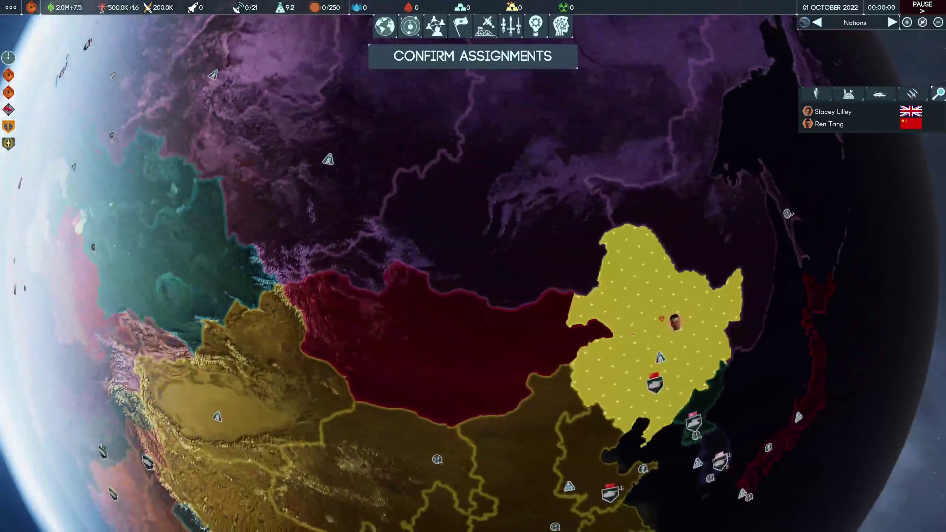
{"action": "key", "text": "d"}
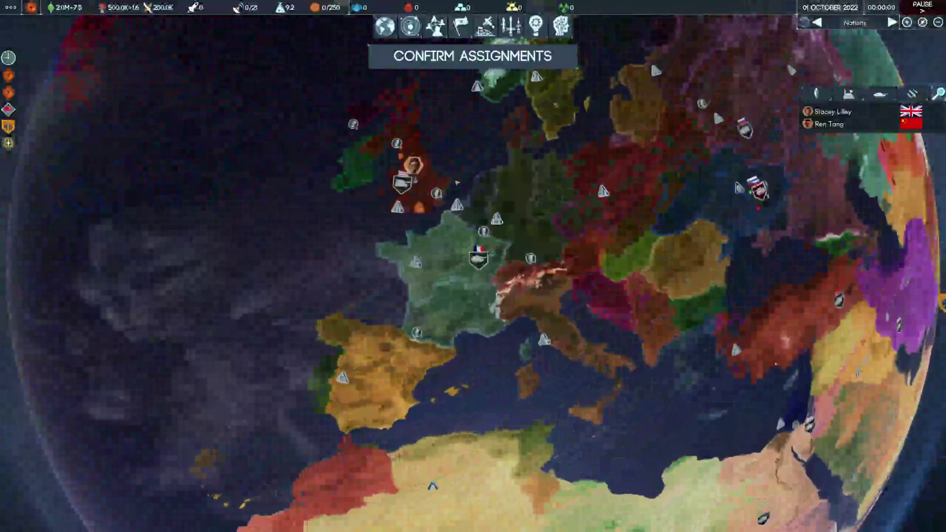
{"action": "key", "text": "w"}
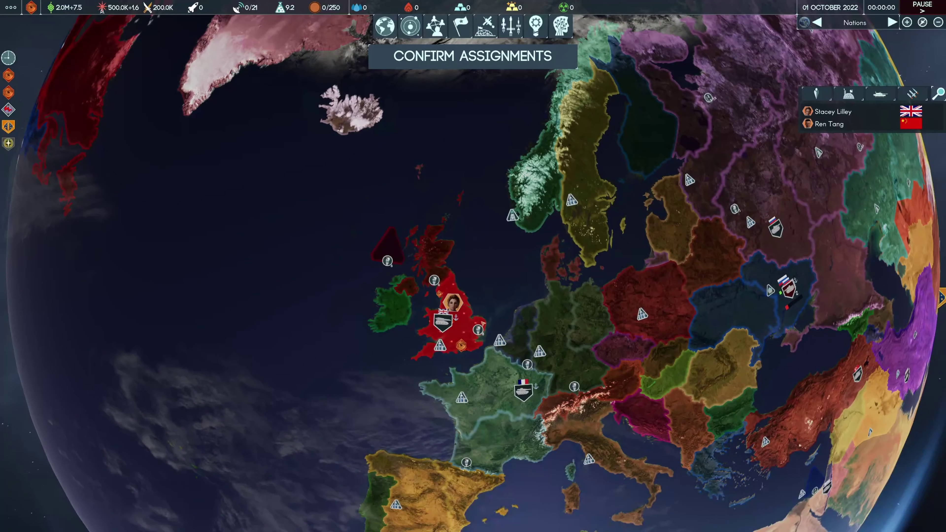
Open the United Kingdom's panel, review its stats, and show its five 20% investment priorities.
{"action": "left_click", "coordinate": [477, 326]}
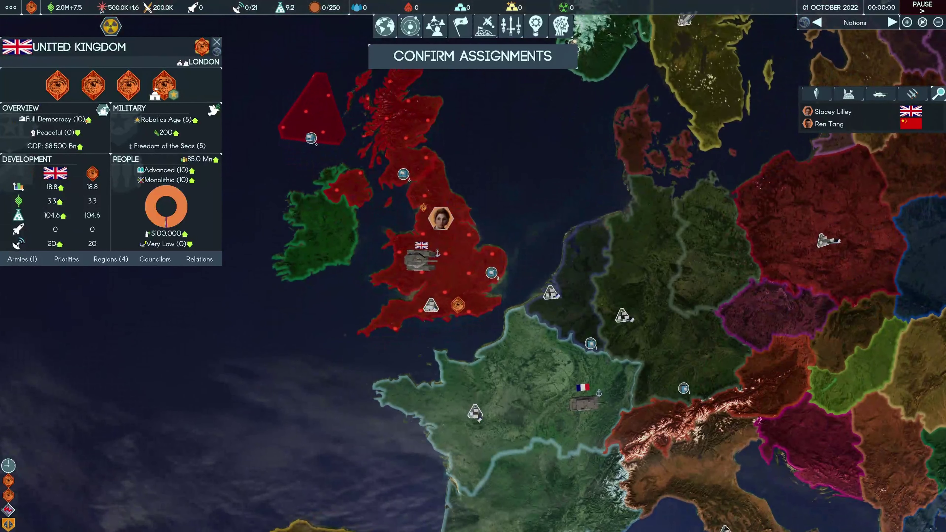
{"action": "mouse_move", "coordinate": [83, 120]}
{"action": "mouse_move", "coordinate": [76, 150]}
{"action": "mouse_move", "coordinate": [182, 136]}
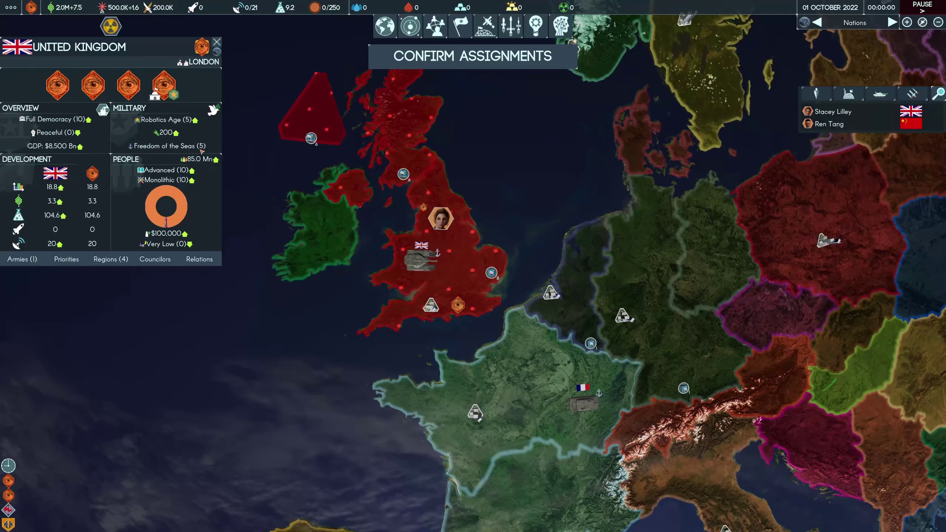
{"action": "mouse_move", "coordinate": [203, 151]}
{"action": "mouse_move", "coordinate": [169, 237]}
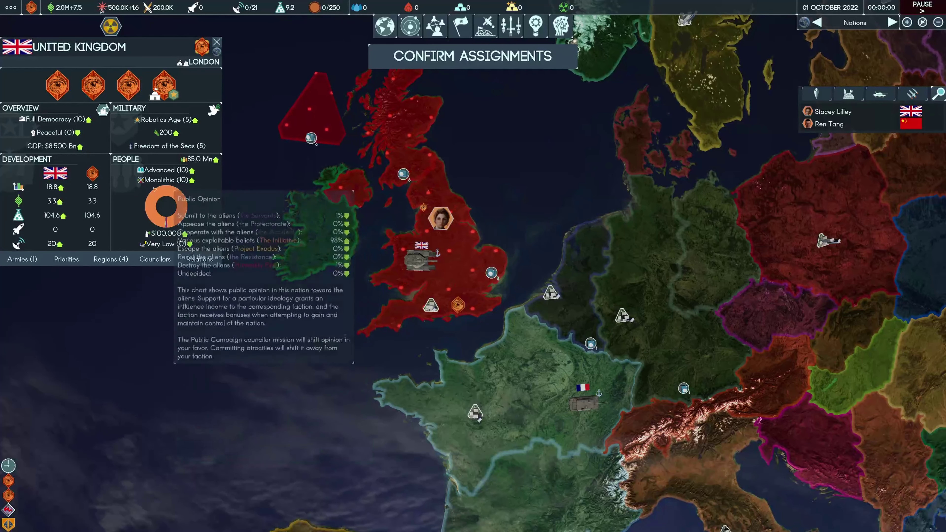
{"action": "left_click", "coordinate": [66, 259]}
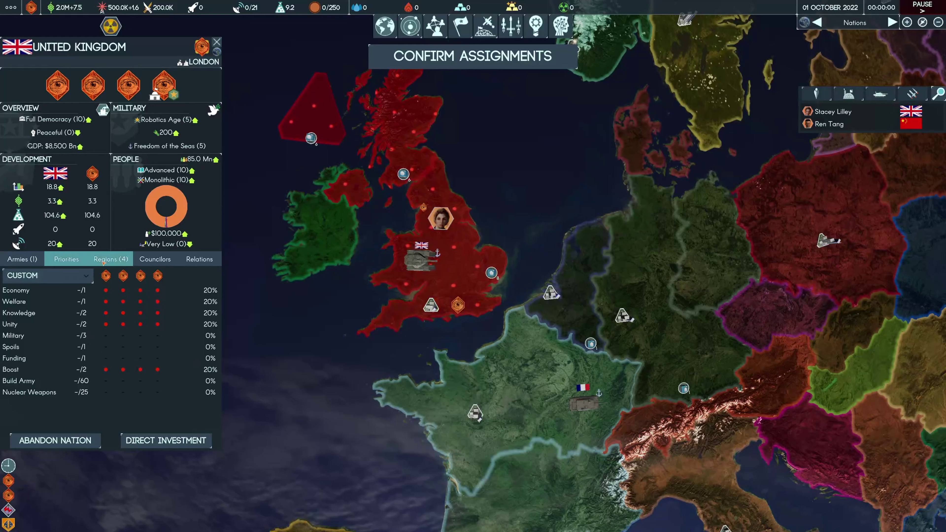
List the UK's regions and claims, including Paris, Barcelona, Rome and Stockholm, then centre France.
{"action": "left_click", "coordinate": [110, 259]}
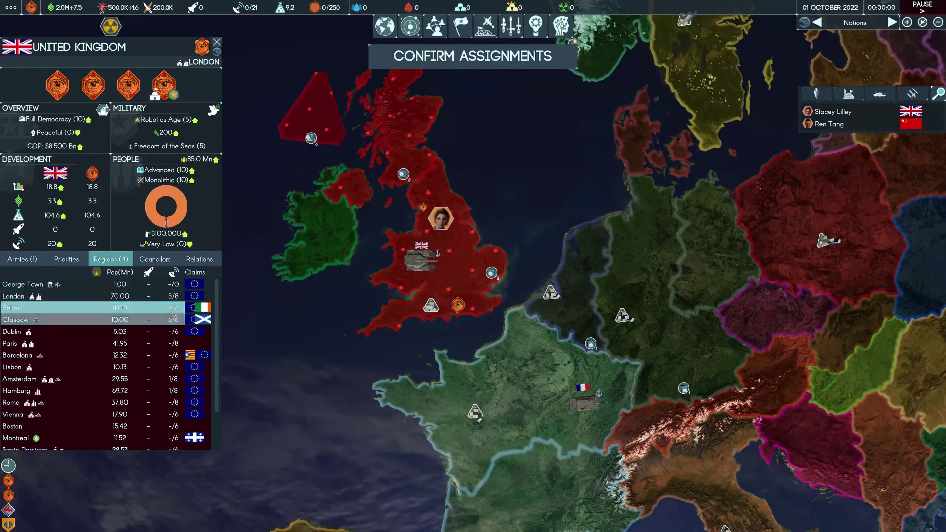
{"action": "scroll", "coordinate": [113, 352], "scroll_direction": "down", "scroll_amount": 3}
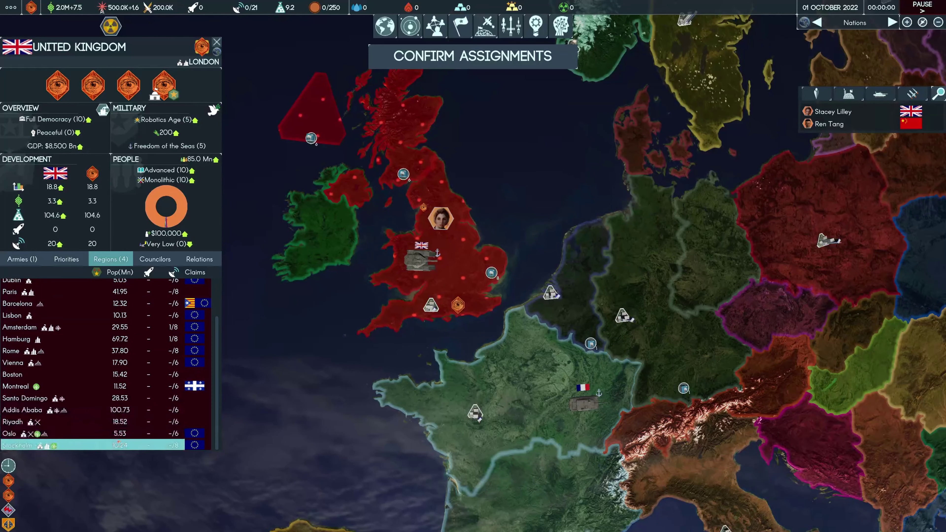
{"action": "scroll", "coordinate": [112, 436], "scroll_direction": "up", "scroll_amount": 3}
{"action": "scroll", "coordinate": [123, 367], "scroll_direction": "down", "scroll_amount": 3}
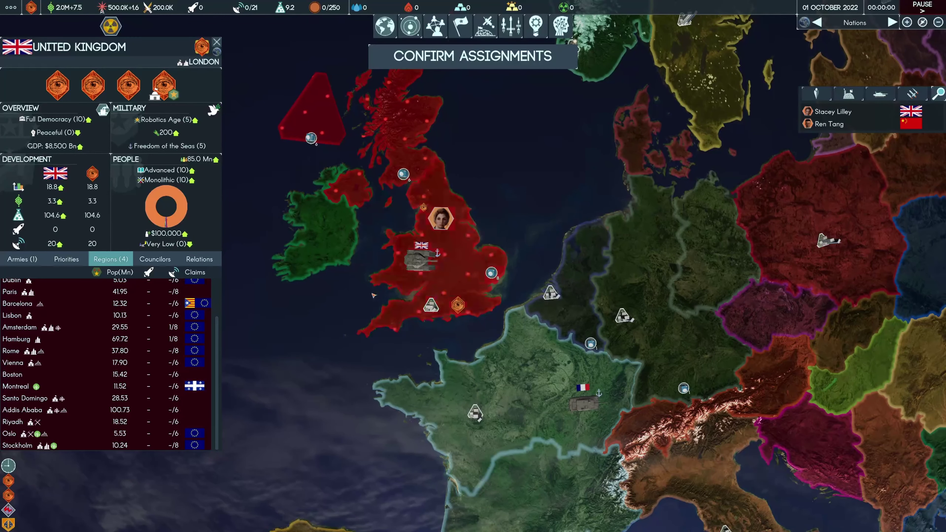
{"action": "key", "text": "s"}
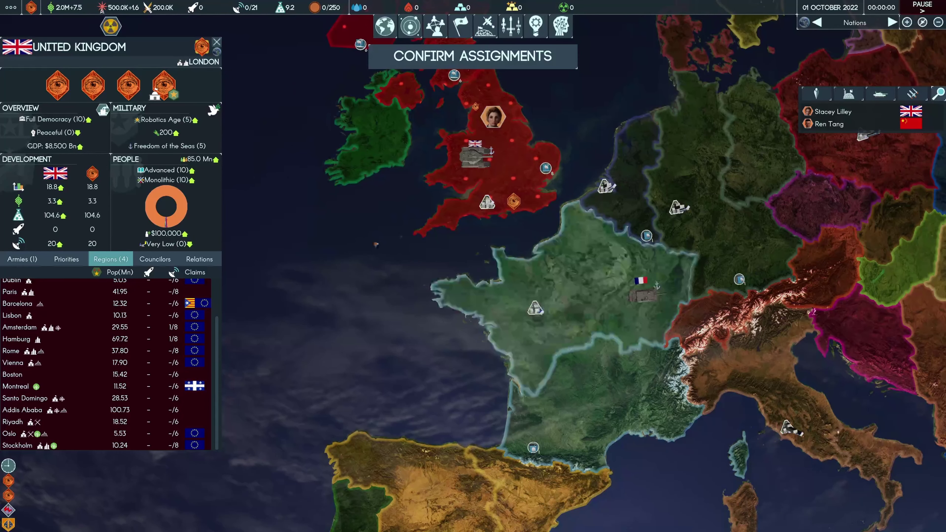
Close the UK panel, swing the globe west to Canada, and open Canada's nation details.
{"action": "left_click", "coordinate": [217, 42]}
{"action": "key", "text": "w"}
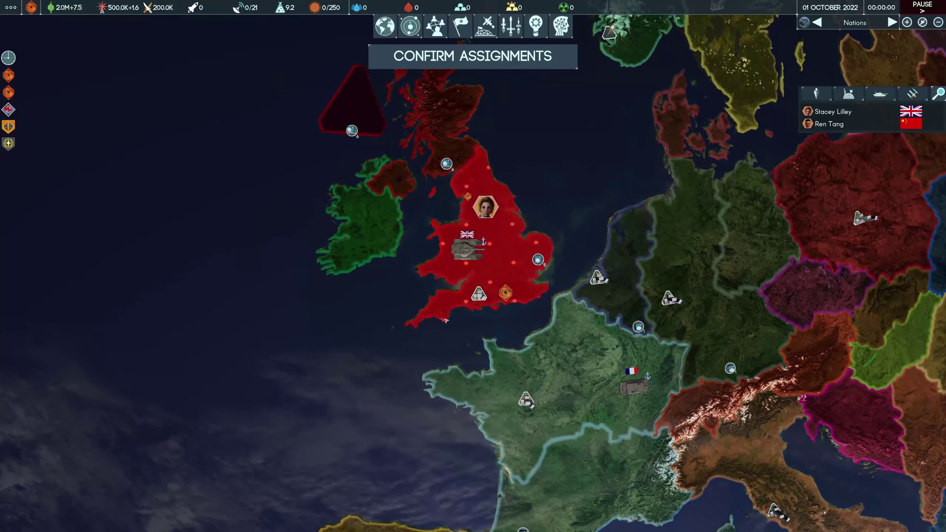
{"action": "key", "text": "a"}
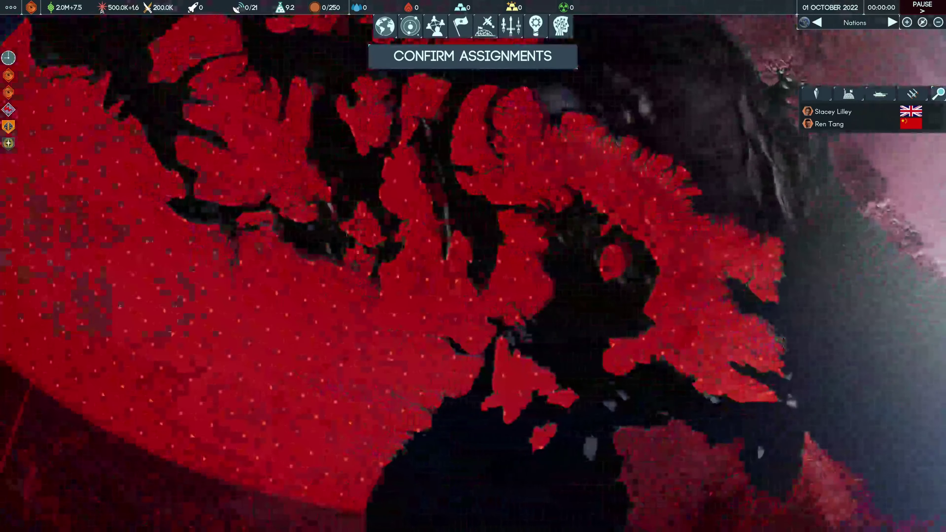
{"action": "left_click", "coordinate": [460, 240]}
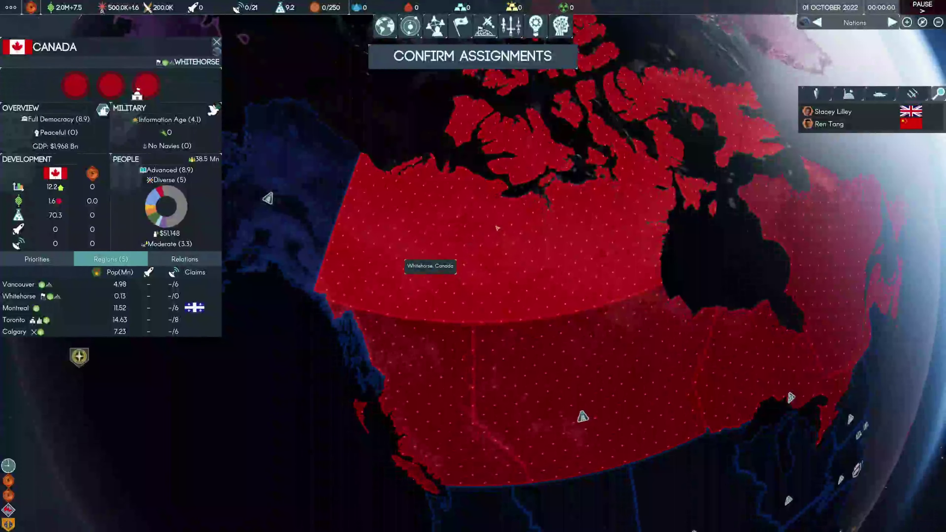
{"action": "scroll", "coordinate": [702, 272], "scroll_direction": "up", "scroll_amount": 3}
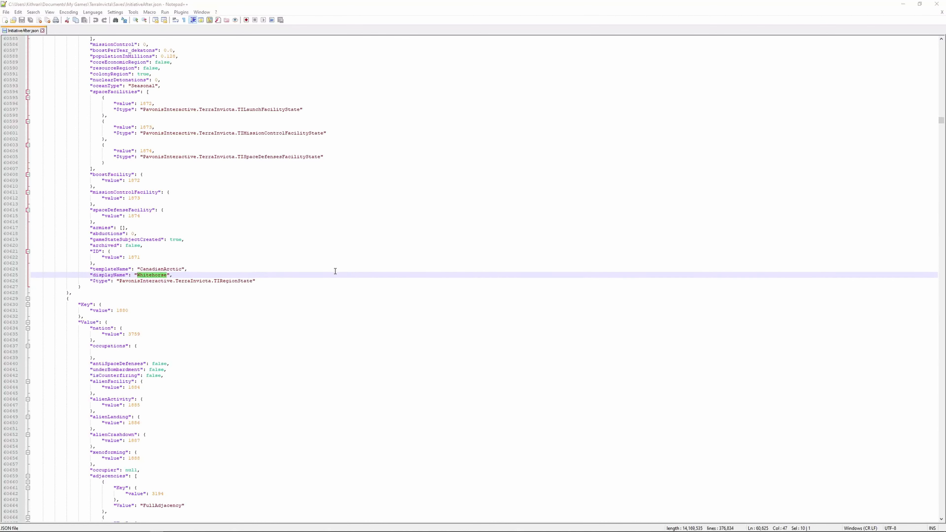
Set the Whitehorse region's missionControl to 6 and colonyRegion to false.
{"action": "left_click", "coordinate": [336, 268]}
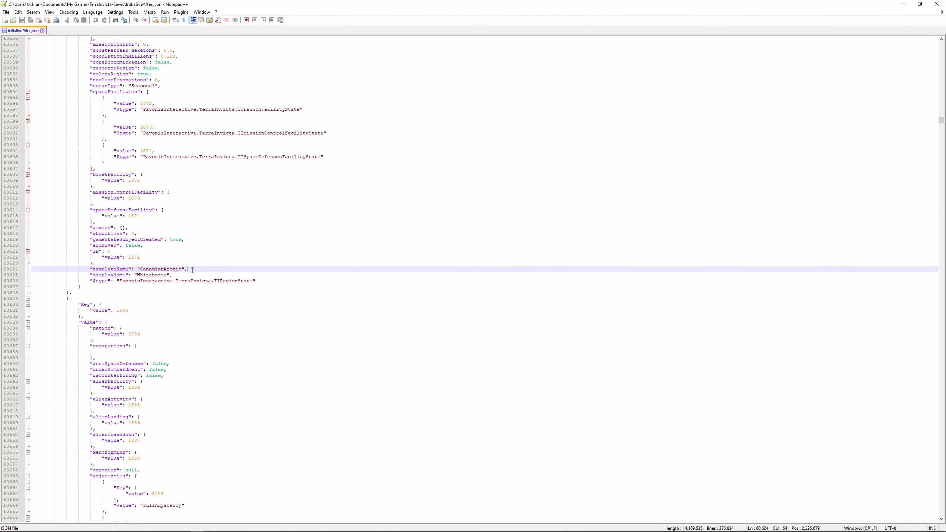
{"action": "left_click", "coordinate": [149, 275]}
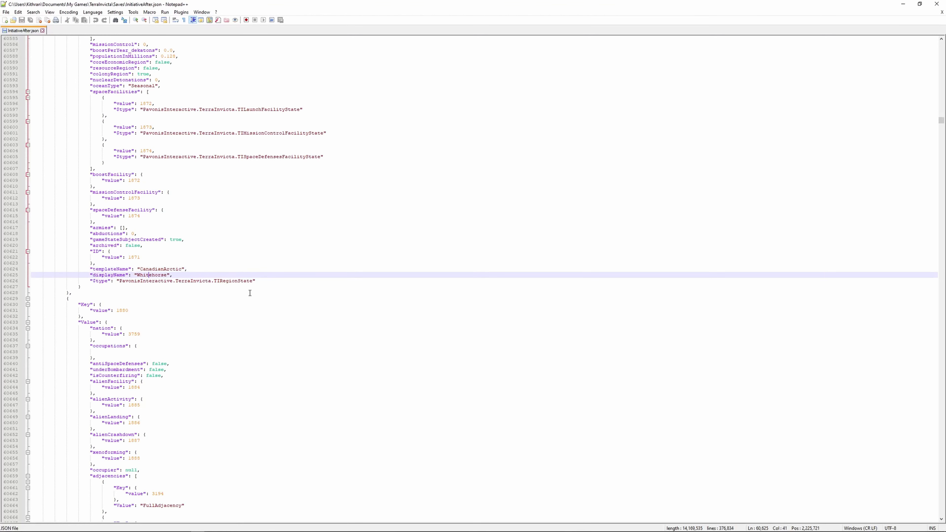
{"action": "scroll", "coordinate": [191, 276], "scroll_direction": "up", "scroll_amount": 7}
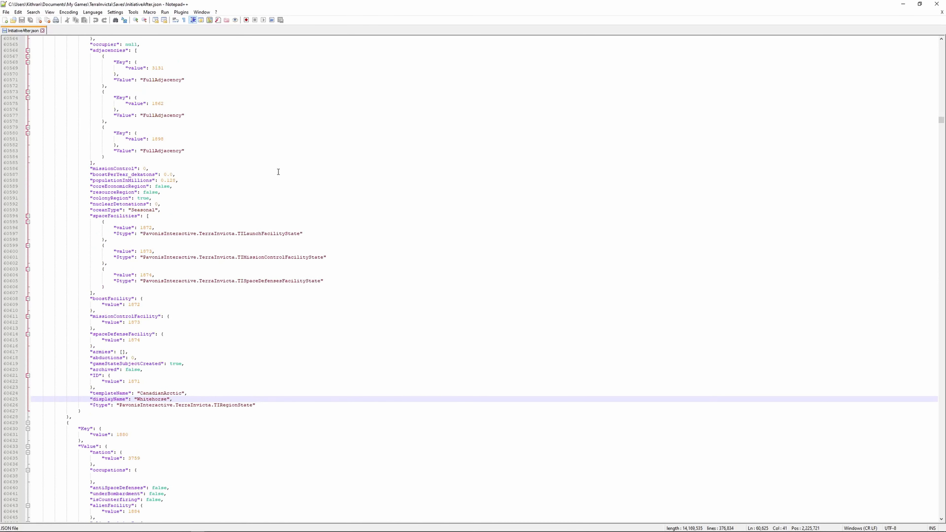
{"action": "double_click", "coordinate": [145, 168]}
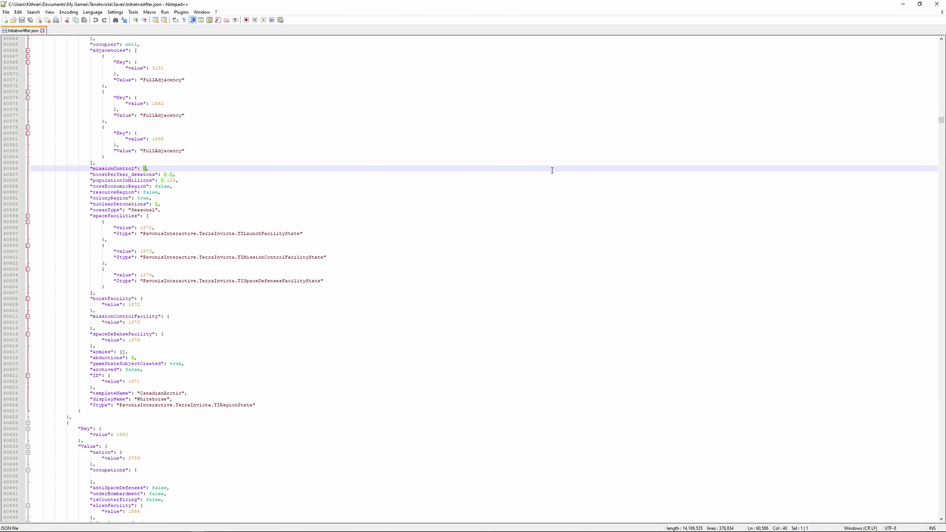
{"action": "type", "text": "6"}
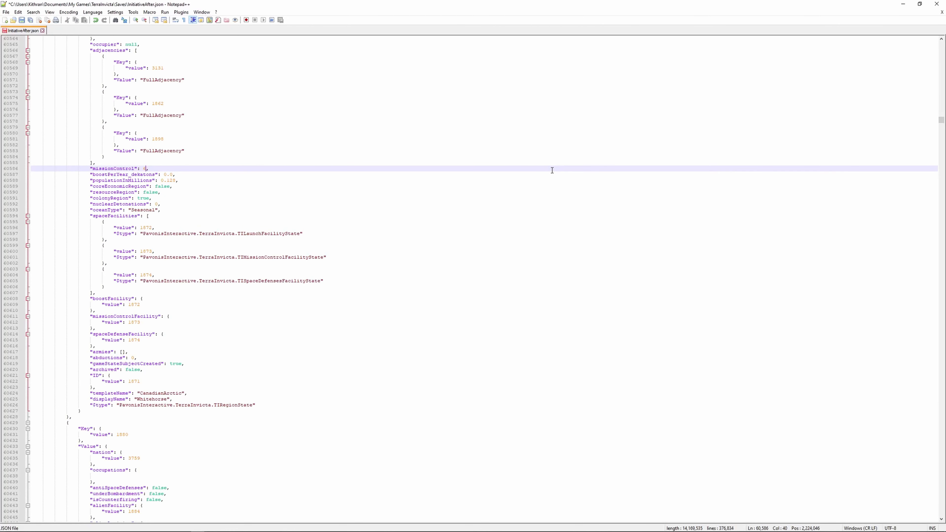
{"action": "key", "text": "Down"}
{"action": "key", "text": "Down"}
{"action": "key", "text": "Down"}
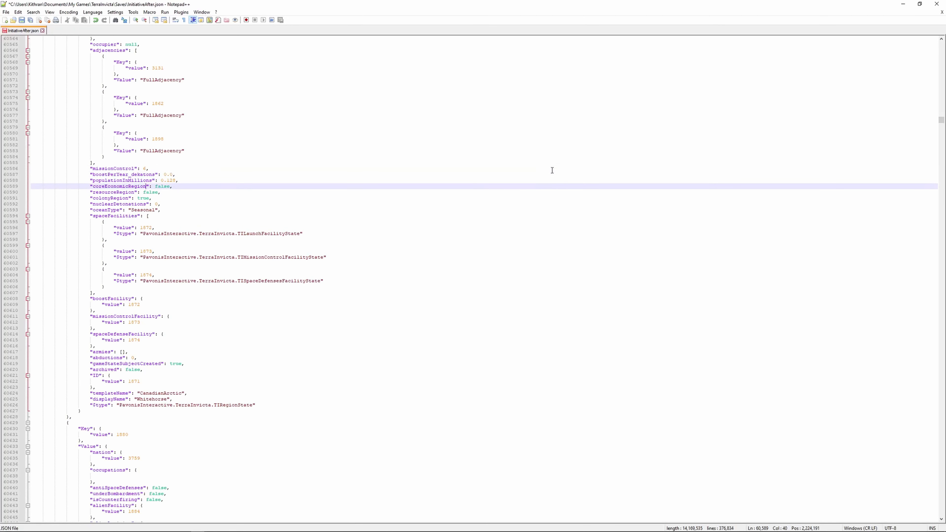
{"action": "key", "text": "Down"}
{"action": "key", "text": "Down"}
{"action": "key", "text": "BackSpace"}
{"action": "key", "text": "BackSpace"}
{"action": "key", "text": "BackSpace"}
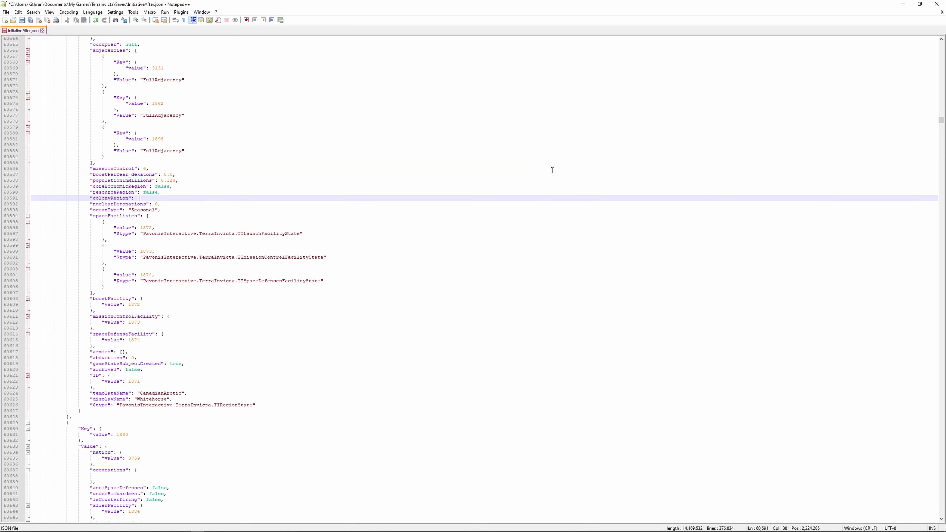
{"action": "type", "text": "false,"}
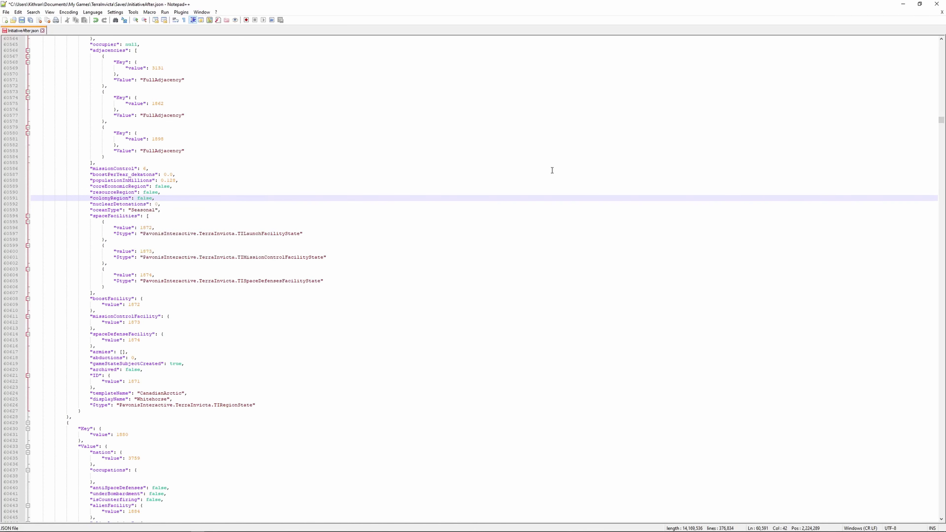
Set Whitehorse's coreEconomicRegion to true and populationInMillions from 0.128 to 15.0.
{"action": "key", "text": "Up"}
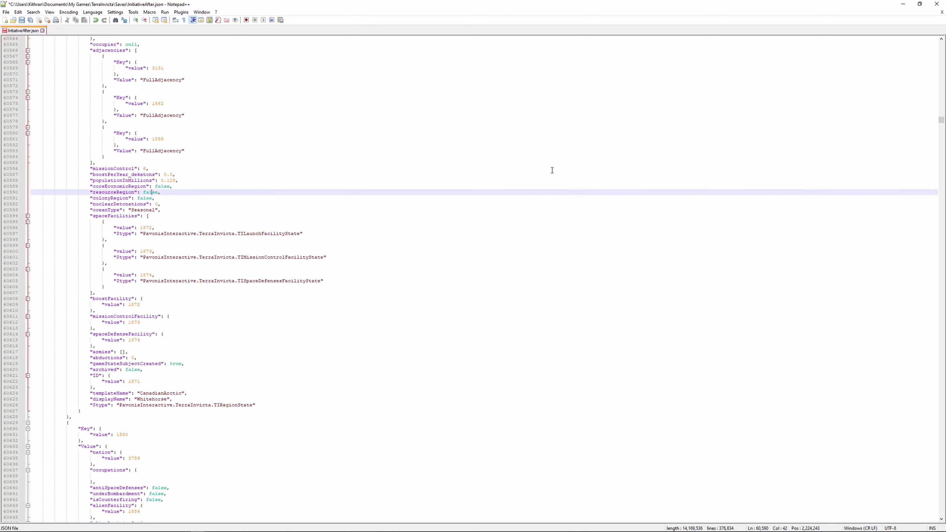
{"action": "key", "text": "Up"}
{"action": "key", "text": "Delete"}
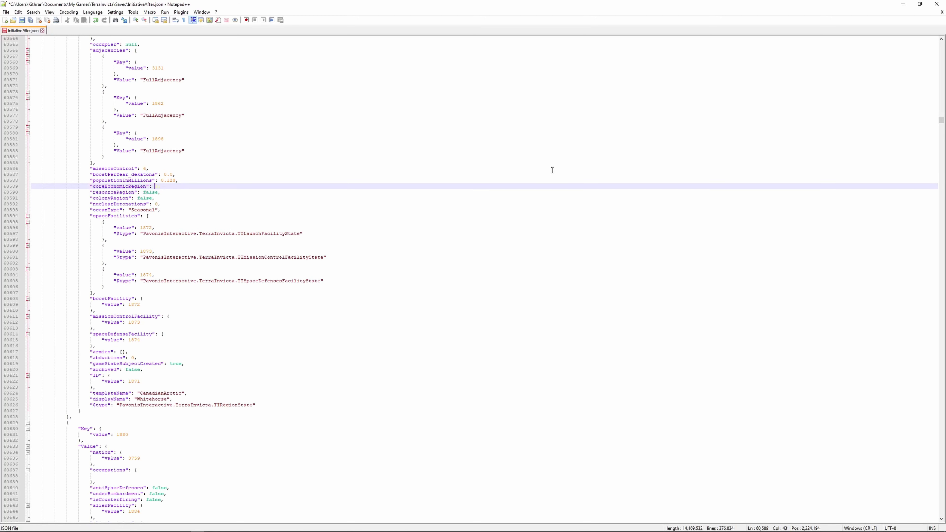
{"action": "type", "text": "true,"}
{"action": "key", "text": "Up"}
{"action": "key", "text": "Down"}
{"action": "type", "text": "true"}
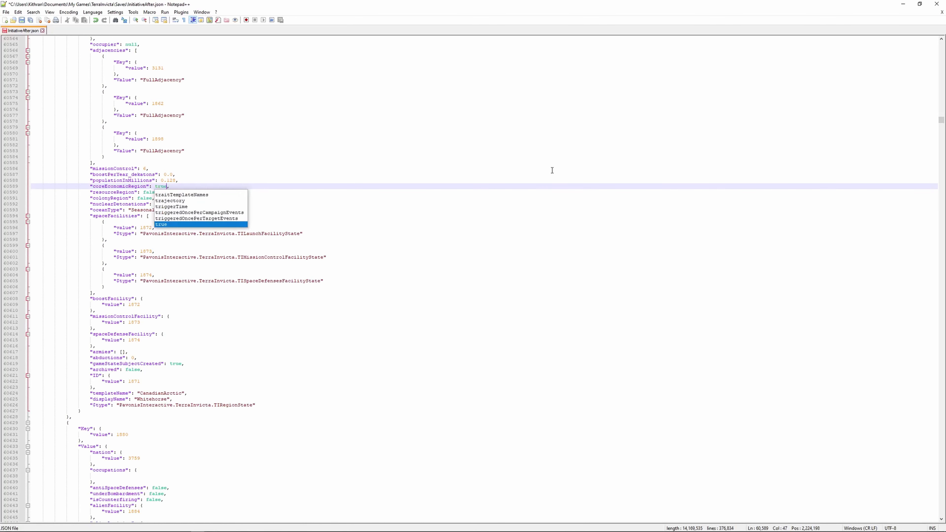
{"action": "key", "text": "Escape"}
{"action": "key", "text": "Up"}
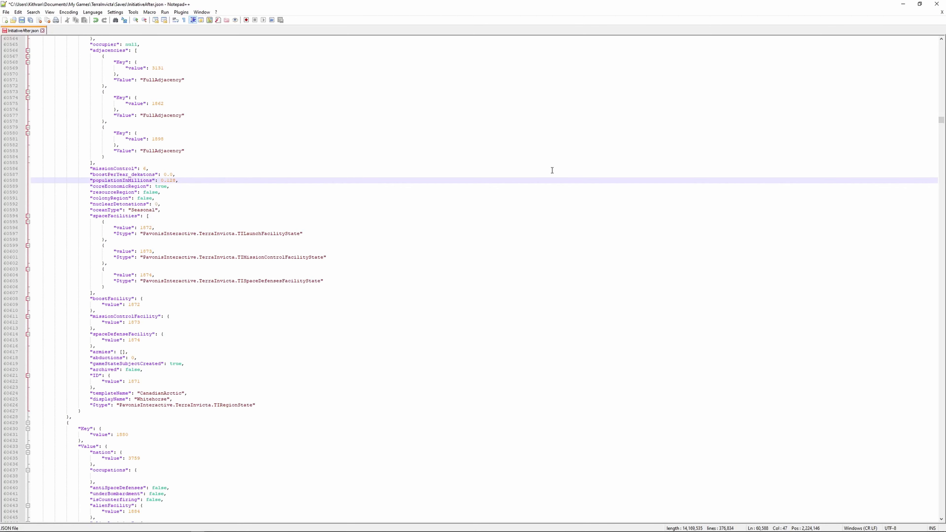
{"action": "key", "text": "Delete"}
{"action": "key", "text": "Delete"}
{"action": "type", "text": "5.0"}
Locate the Whitehorse record's owning nation value 3759 and place the caret before it.
{"action": "scroll", "coordinate": [236, 220], "scroll_direction": "up", "scroll_amount": 1}
{"action": "scroll", "coordinate": [174, 220], "scroll_direction": "up", "scroll_amount": 2}
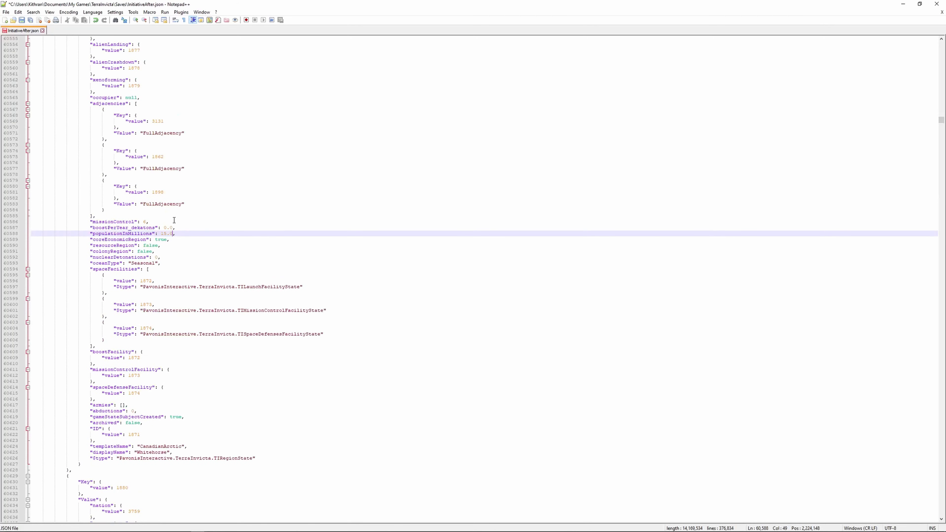
{"action": "scroll", "coordinate": [174, 220], "scroll_direction": "up", "scroll_amount": 9}
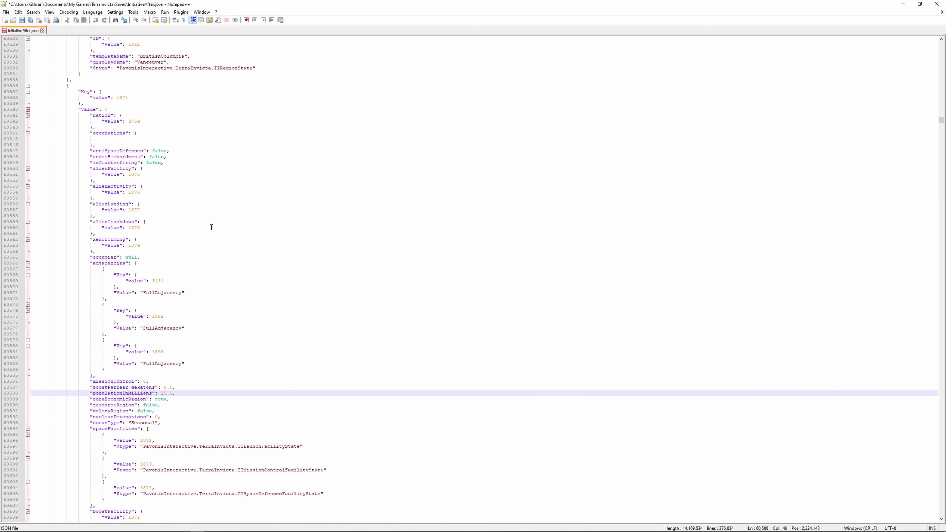
{"action": "scroll", "coordinate": [212, 227], "scroll_direction": "up", "scroll_amount": 3}
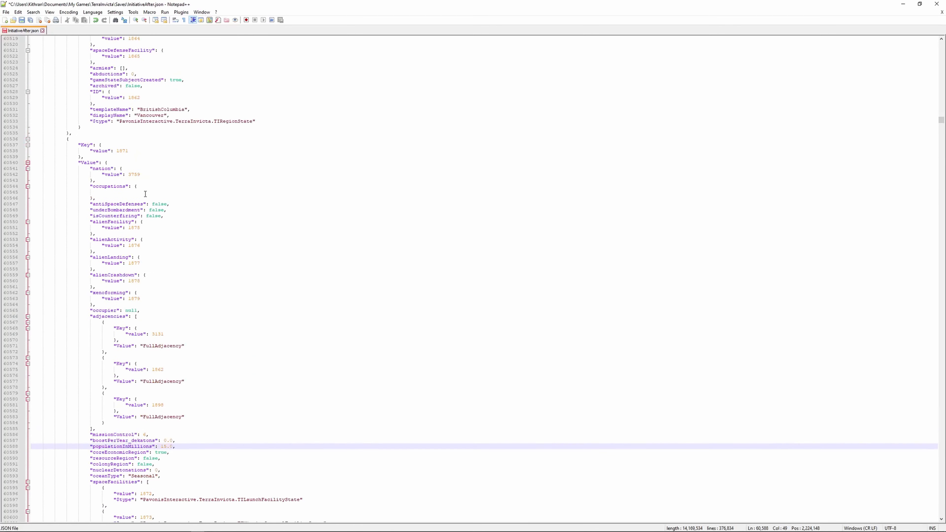
{"action": "left_click", "coordinate": [126, 175]}
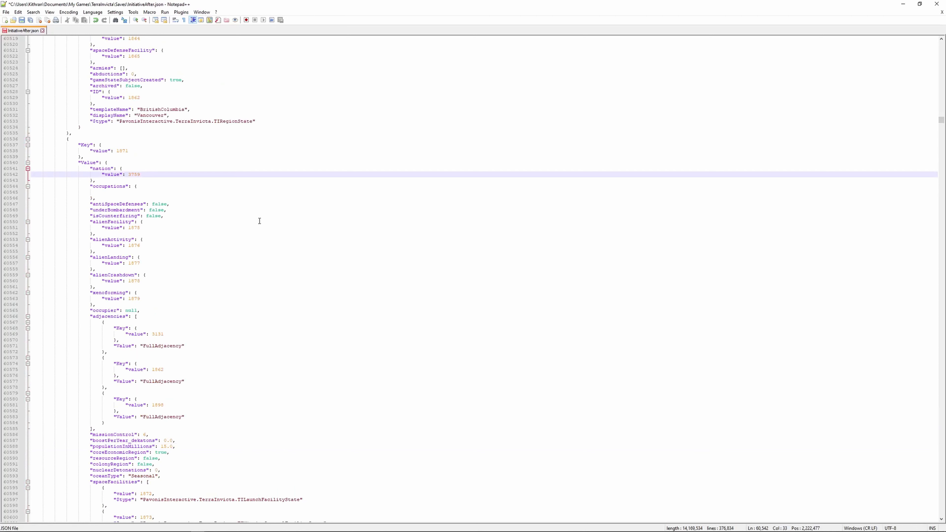
{"action": "key", "text": "Right"}
{"action": "scroll", "coordinate": [346, 284], "scroll_direction": "down", "scroll_amount": 2}
{"action": "scroll", "coordinate": [345, 284], "scroll_direction": "down", "scroll_amount": 5}
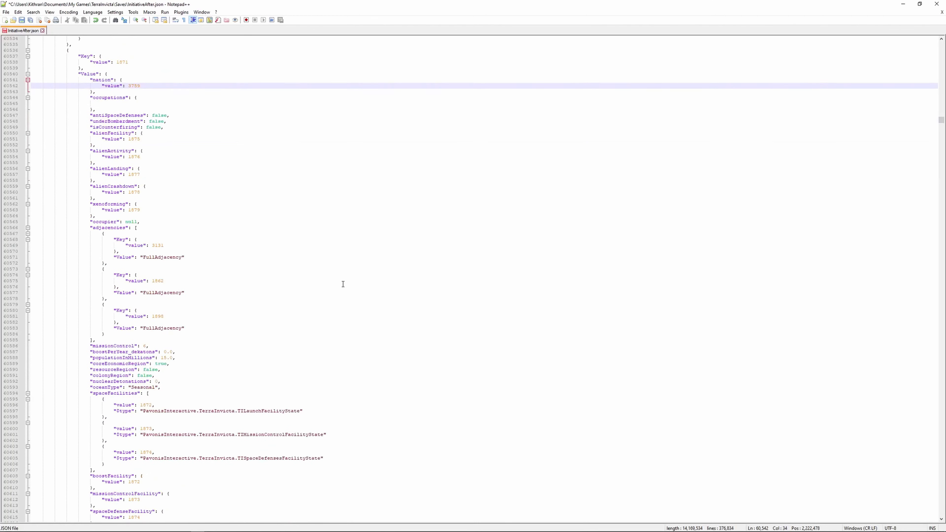
{"action": "scroll", "coordinate": [340, 265], "scroll_direction": "down", "scroll_amount": 2}
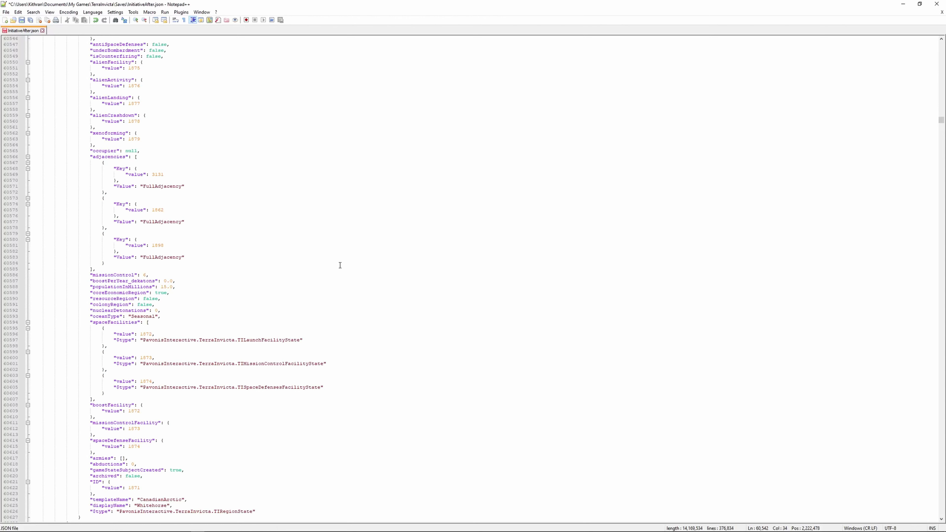
Search the save file for GBR to jump to the UK nation record.
{"action": "key", "text": "ctrl+f"}
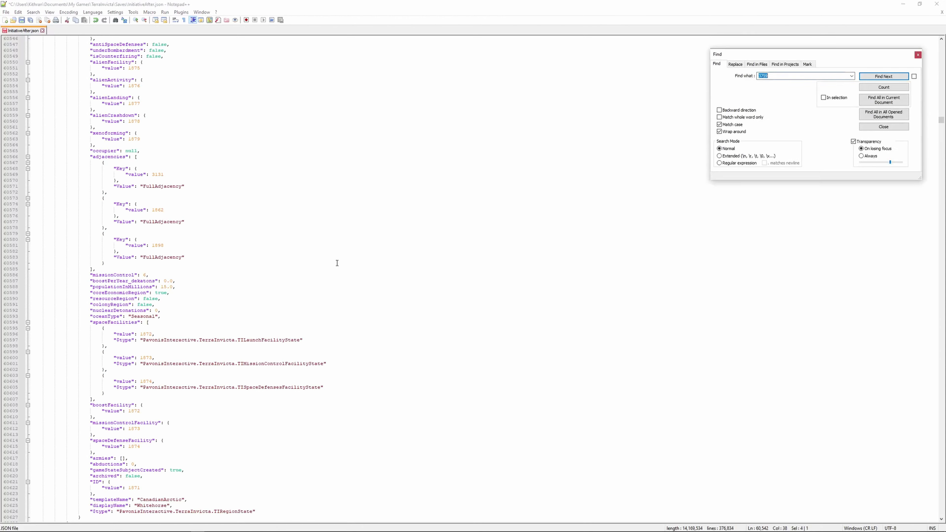
{"action": "type", "text": "U"}
{"action": "key", "text": "BackSpace"}
{"action": "key", "text": "BackSpace"}
{"action": "key", "text": "BackSpace"}
{"action": "type", "text": "GBR"}
{"action": "key", "text": "Return"}
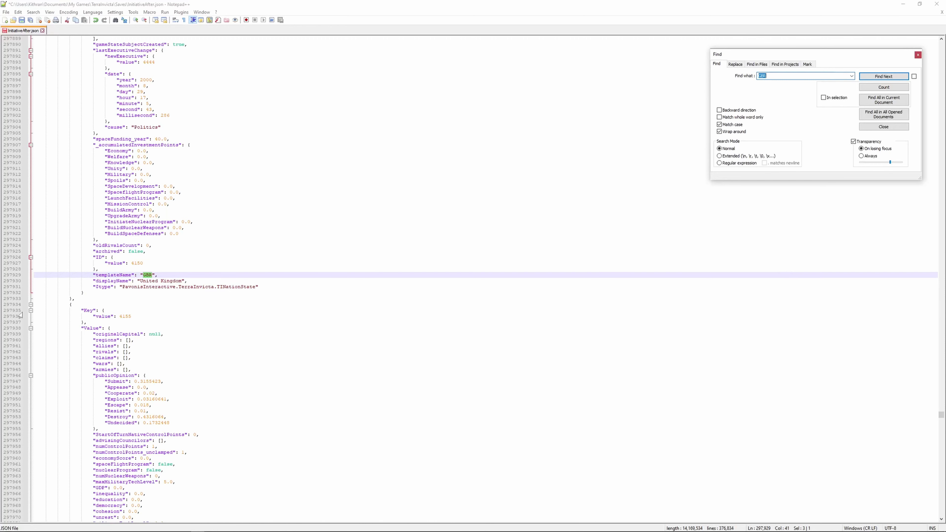
Scroll to the end of the GBR claims list, where the last claim is 2294.
{"action": "scroll", "coordinate": [192, 198], "scroll_direction": "up", "scroll_amount": 20}
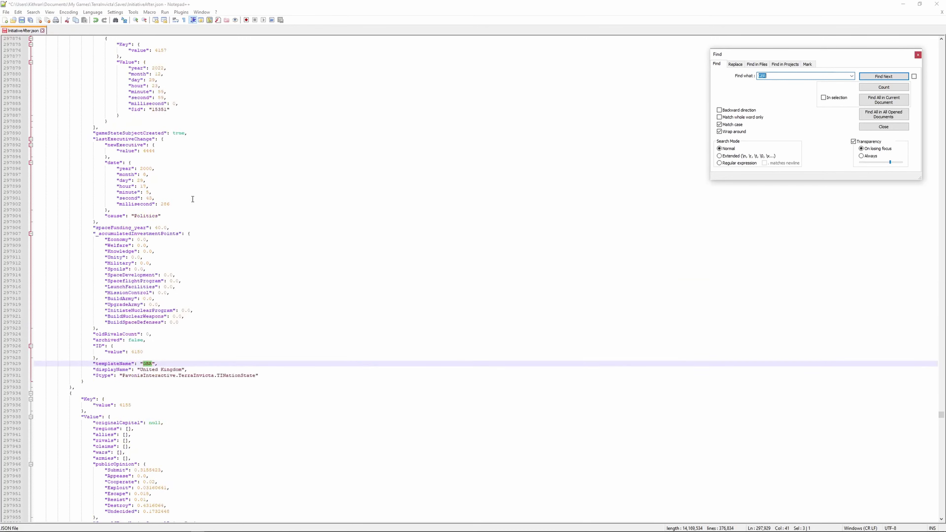
{"action": "scroll", "coordinate": [193, 198], "scroll_direction": "up", "scroll_amount": 20}
{"action": "scroll", "coordinate": [193, 198], "scroll_direction": "up", "scroll_amount": 6}
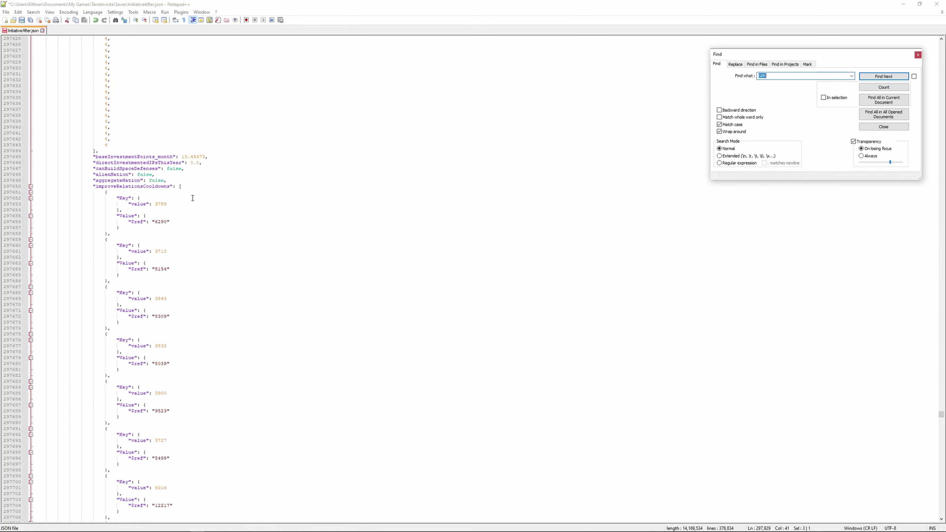
{"action": "scroll", "coordinate": [195, 219], "scroll_direction": "up", "scroll_amount": 20}
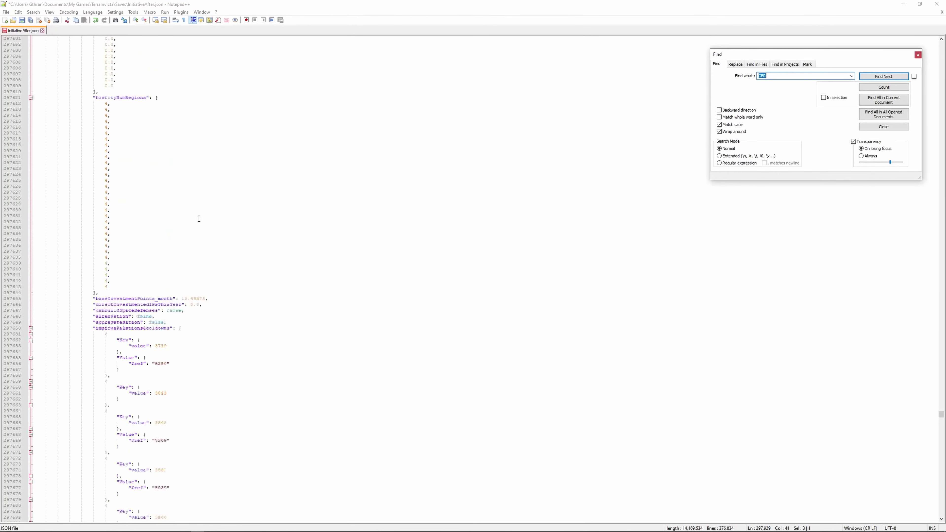
{"action": "scroll", "coordinate": [199, 213], "scroll_direction": "up", "scroll_amount": 20}
{"action": "scroll", "coordinate": [185, 196], "scroll_direction": "up", "scroll_amount": 20}
{"action": "scroll", "coordinate": [187, 196], "scroll_direction": "up", "scroll_amount": 20}
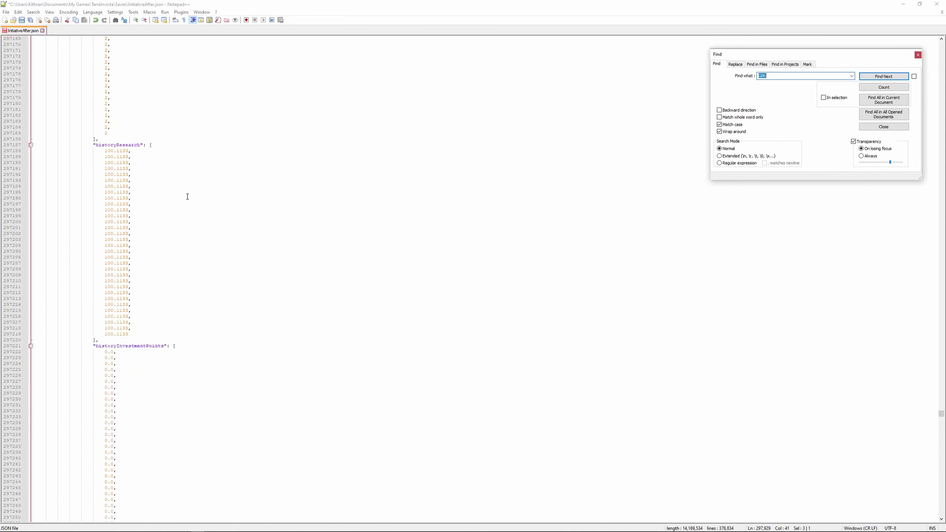
{"action": "scroll", "coordinate": [146, 168], "scroll_direction": "up", "scroll_amount": 20}
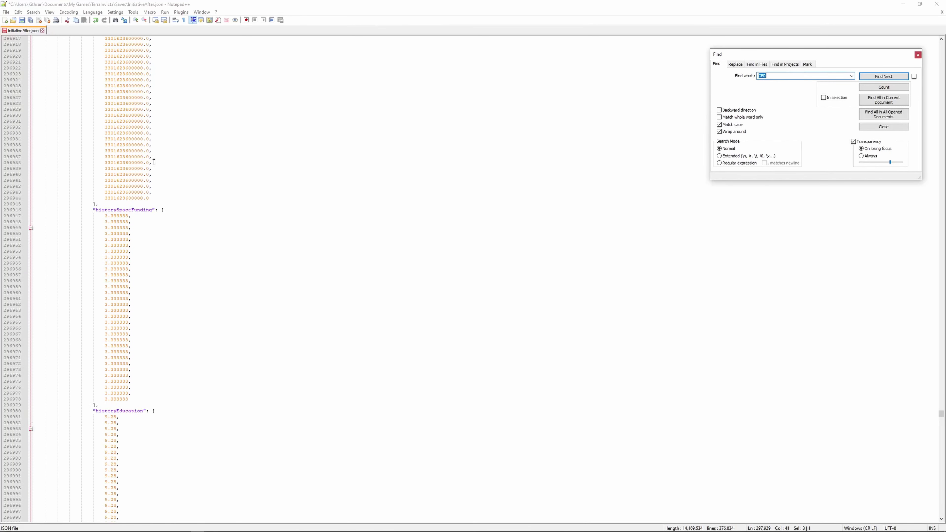
{"action": "scroll", "coordinate": [153, 162], "scroll_direction": "up", "scroll_amount": 20}
{"action": "scroll", "coordinate": [152, 163], "scroll_direction": "up", "scroll_amount": 20}
{"action": "scroll", "coordinate": [153, 162], "scroll_direction": "up", "scroll_amount": 20}
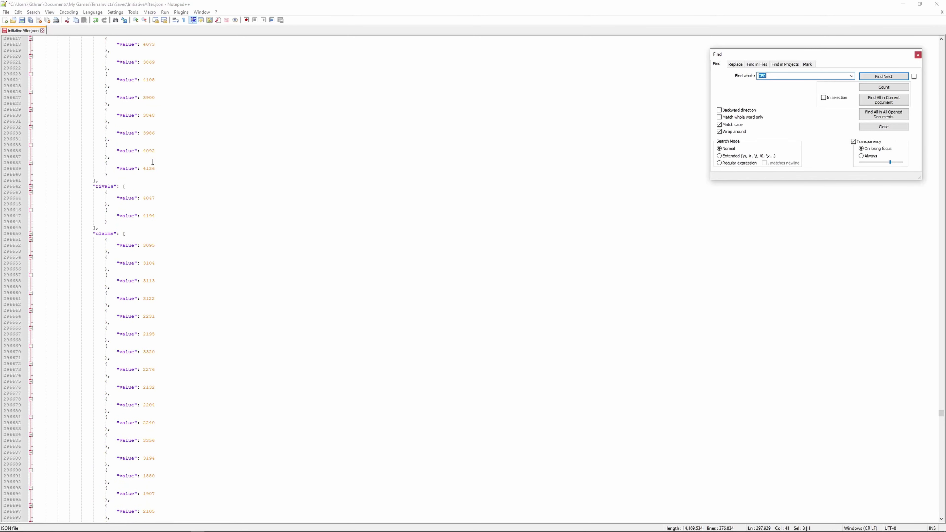
{"action": "scroll", "coordinate": [153, 162], "scroll_direction": "down", "scroll_amount": 12}
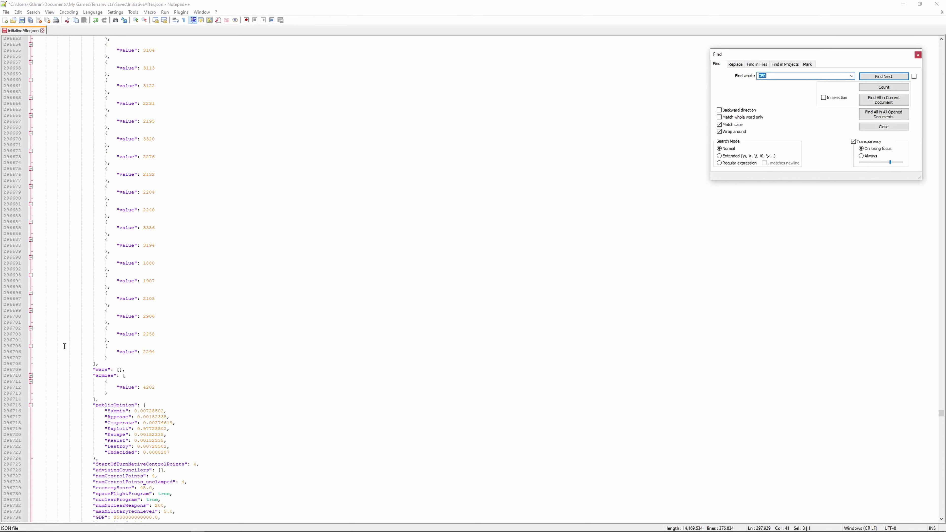
Select and copy the final claim entry, region 2294, in the GBR claims list.
{"action": "left_click", "coordinate": [46, 349]}
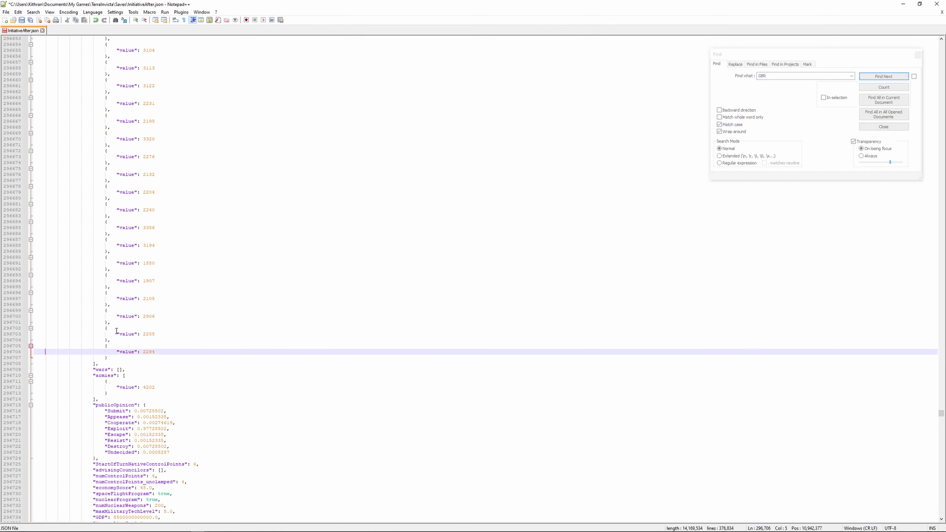
{"action": "key", "text": "ctrl+Left"}
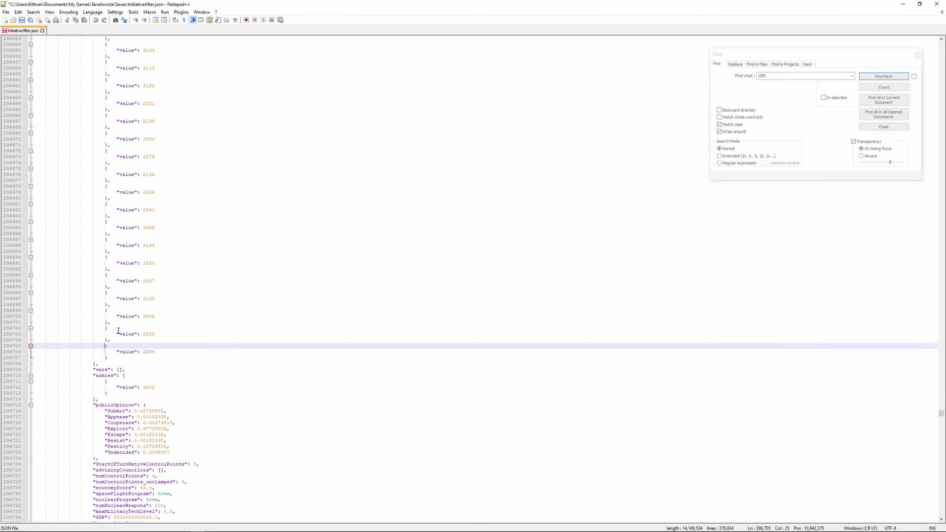
{"action": "key", "text": "shift+Down"}
{"action": "key", "text": "shift+Down"}
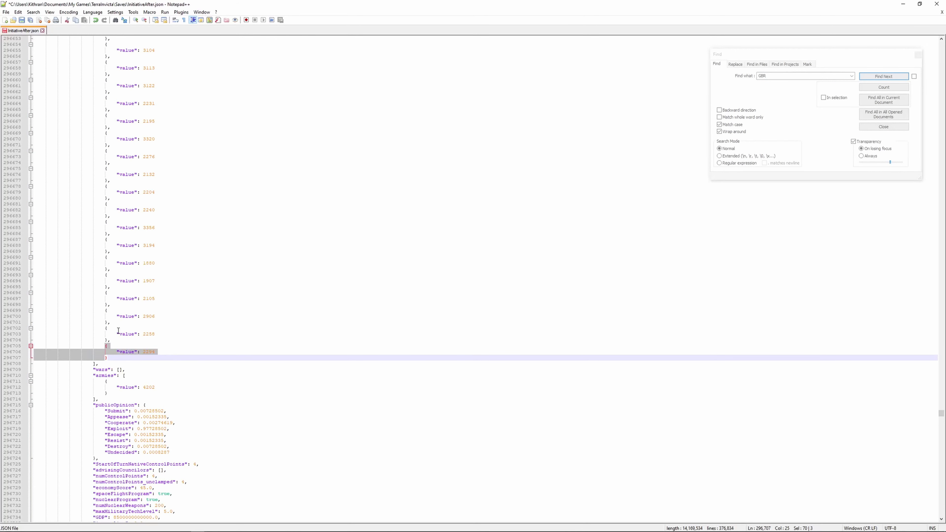
{"action": "key", "text": "Right"}
{"action": "key", "text": "Up"}
{"action": "key", "text": "Up"}
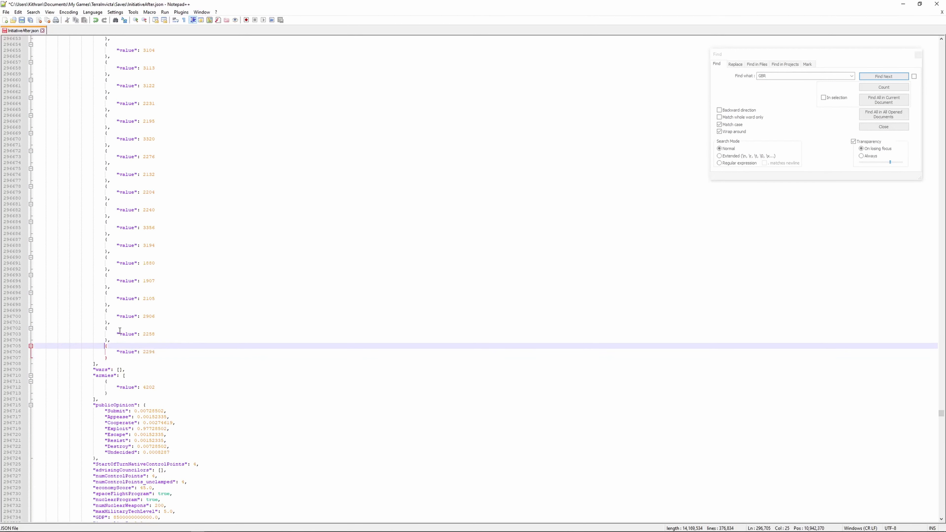
{"action": "key", "text": "shift+Down"}
{"action": "key", "text": "shift+Down"}
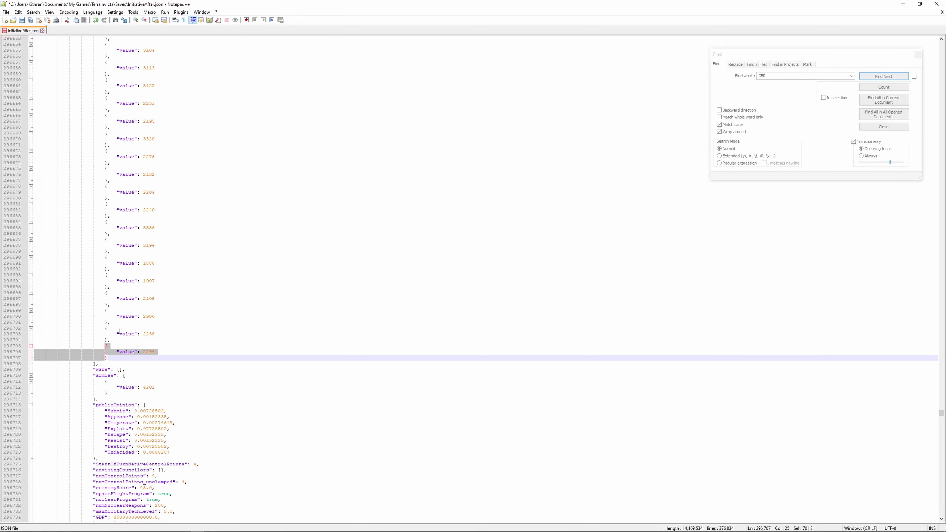
{"action": "key", "text": "Right"}
{"action": "key", "text": "Home"}
{"action": "key", "text": "Up"}
{"action": "key", "text": "Up"}
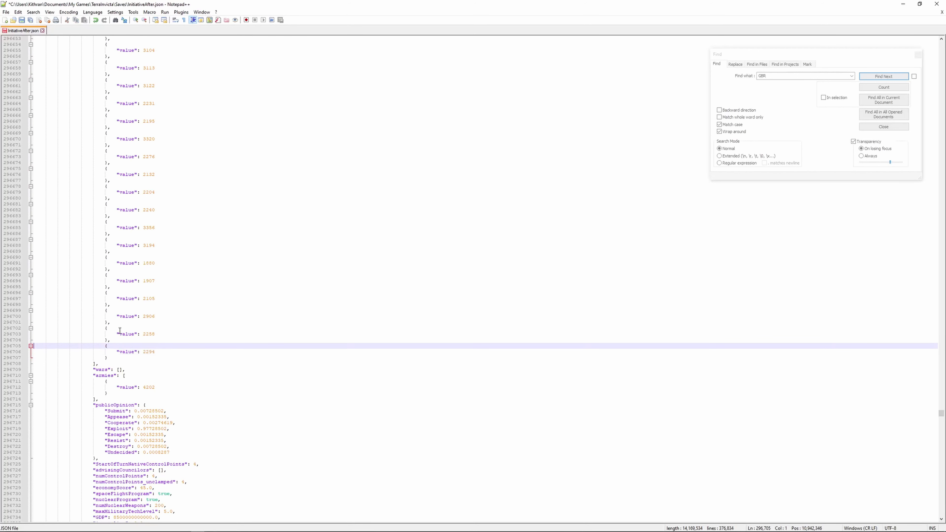
{"action": "key", "text": "shift+Down"}
{"action": "key", "text": "shift+Down"}
{"action": "key", "text": "shift+Down"}
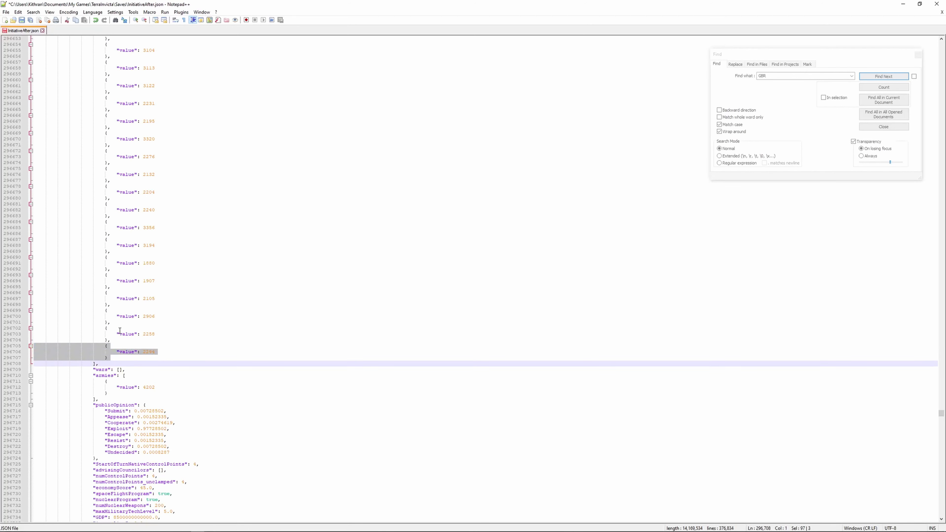
{"action": "key", "text": "Up"}
{"action": "key", "text": "End"}
Append the copied entry as a new claim after 2294 and replace its region number.
{"action": "type", "text": ","}
{"action": "key", "text": "Right"}
{"action": "type", "text": "{                             \"value\": 2294                         }"}
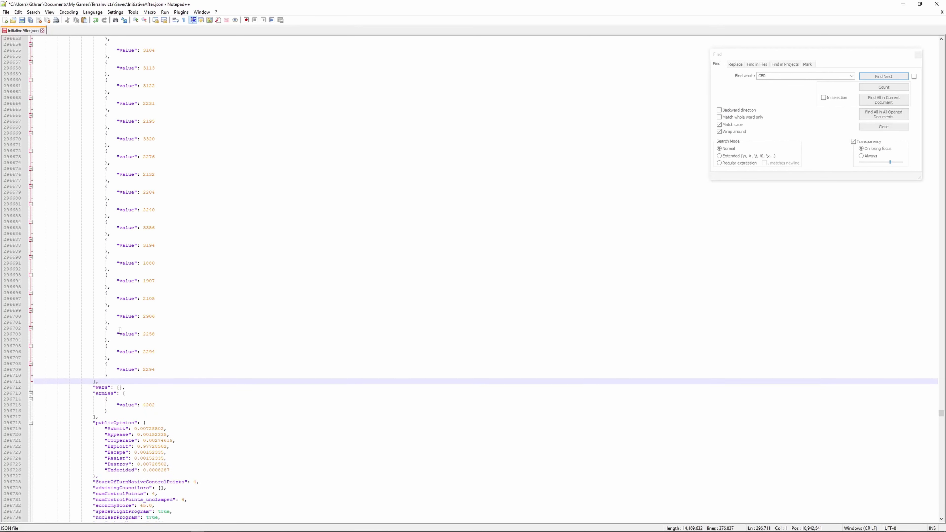
{"action": "key", "text": "Up"}
{"action": "key", "text": "Up"}
{"action": "key", "text": "End"}
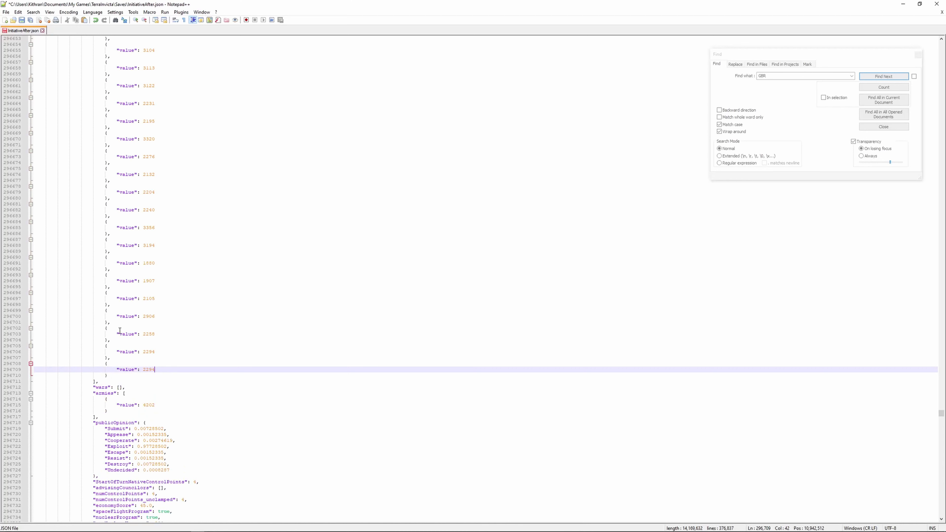
{"action": "key", "text": "BackSpace"}
{"action": "key", "text": "BackSpace"}
{"action": "key", "text": "BackSpace"}
{"action": "key", "text": "Up"}
{"action": "key", "text": "Up"}
{"action": "key", "text": "Up"}
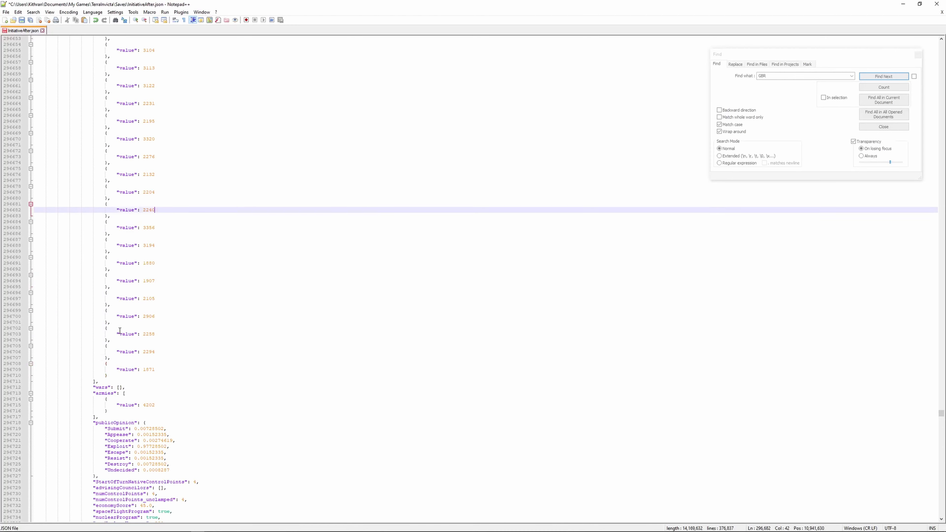
{"action": "key", "text": "Up"}
{"action": "key", "text": "Up"}
{"action": "key", "text": "Up"}
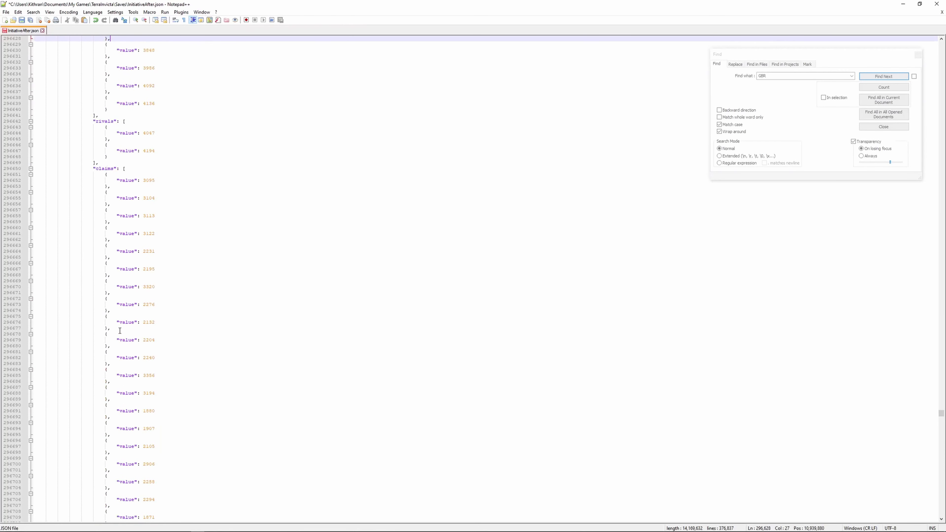
Move up to the GBR nation's regions list and select its last entry, 3122.
{"action": "key", "text": "Up"}
{"action": "key", "text": "Up"}
{"action": "key", "text": "Up"}
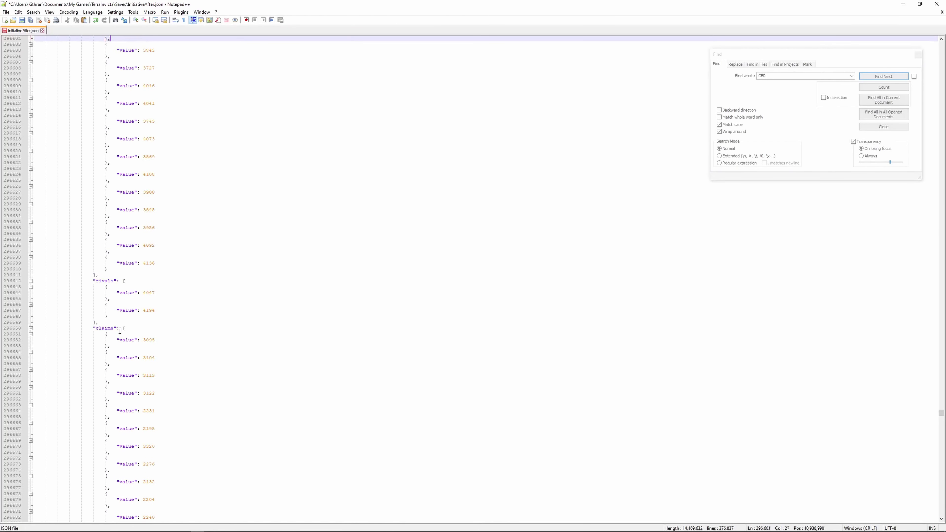
{"action": "key", "text": "Up"}
{"action": "key", "text": "Up"}
{"action": "key", "text": "Up"}
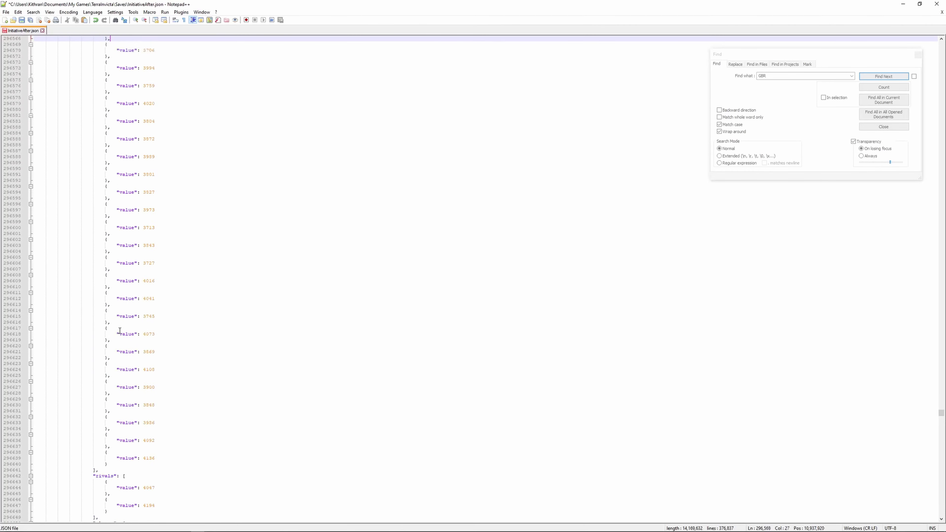
{"action": "key", "text": "Up"}
{"action": "key", "text": "Up"}
{"action": "key", "text": "Up"}
{"action": "key", "text": "Down"}
{"action": "key", "text": "Down"}
{"action": "key", "text": "Down"}
{"action": "key", "text": "Down"}
{"action": "key", "text": "Down"}
{"action": "key", "text": "Down"}
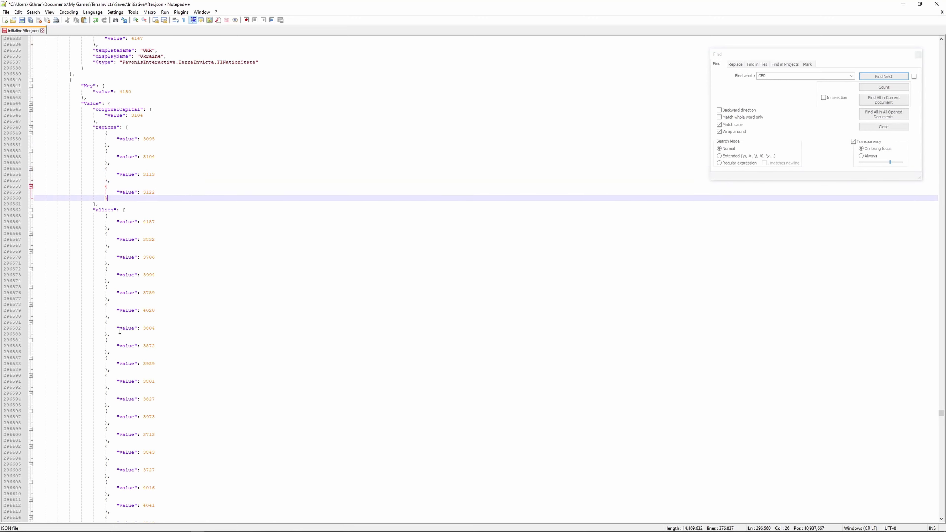
{"action": "key", "text": "Home"}
{"action": "key", "text": "Home"}
{"action": "key", "text": "Up"}
{"action": "key", "text": "Up"}
{"action": "key", "text": "shift+Down"}
{"action": "key", "text": "shift+Down"}
{"action": "key", "text": "shift+Down"}
{"action": "key", "text": "Escape"}
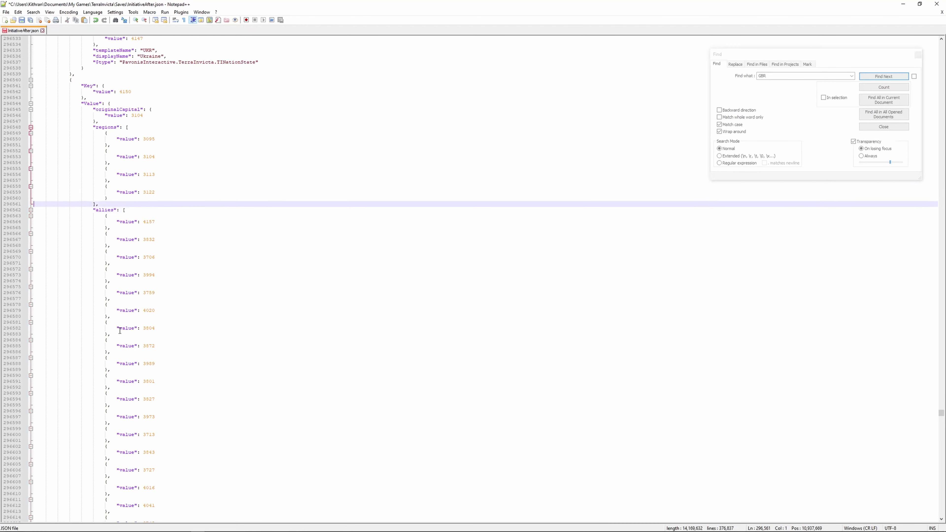
Paste a duplicate region entry after 3122 with a comma and clear its number for 1871.
{"action": "type", "text": "{                             \"value\": 3122                         }"}
{"action": "key", "text": "Up"}
{"action": "key", "text": "Up"}
{"action": "key", "text": "Up"}
{"action": "key", "text": "End"}
{"action": "type", "text": ","}
{"action": "key", "text": "Down"}
{"action": "key", "text": "Down"}
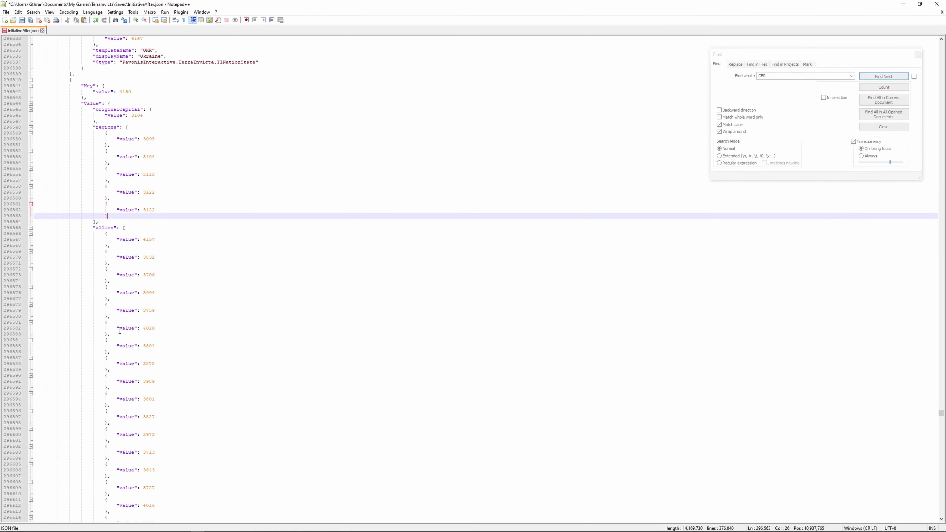
{"action": "key", "text": "BackSpace"}
{"action": "key", "text": "F11"}
{"action": "type", "text": "571"}
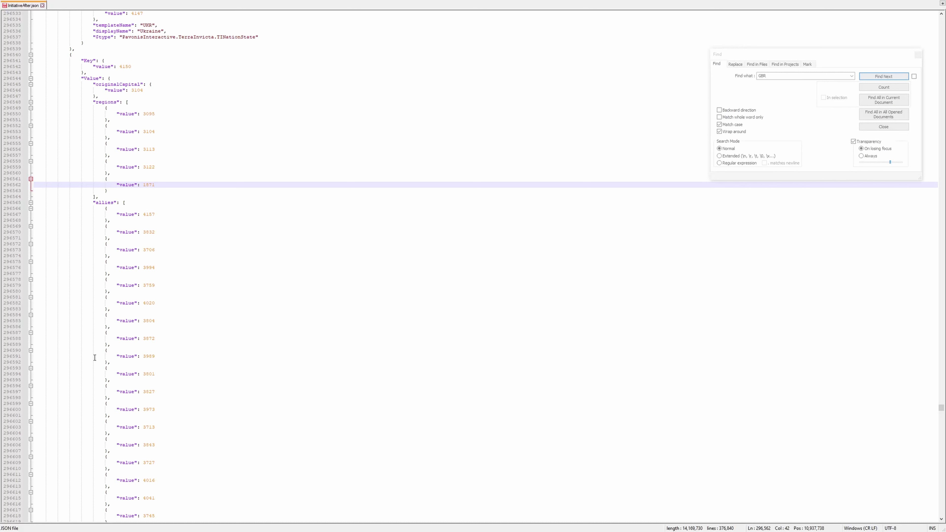
{"action": "scroll", "coordinate": [55, 353], "scroll_direction": "up", "scroll_amount": 3}
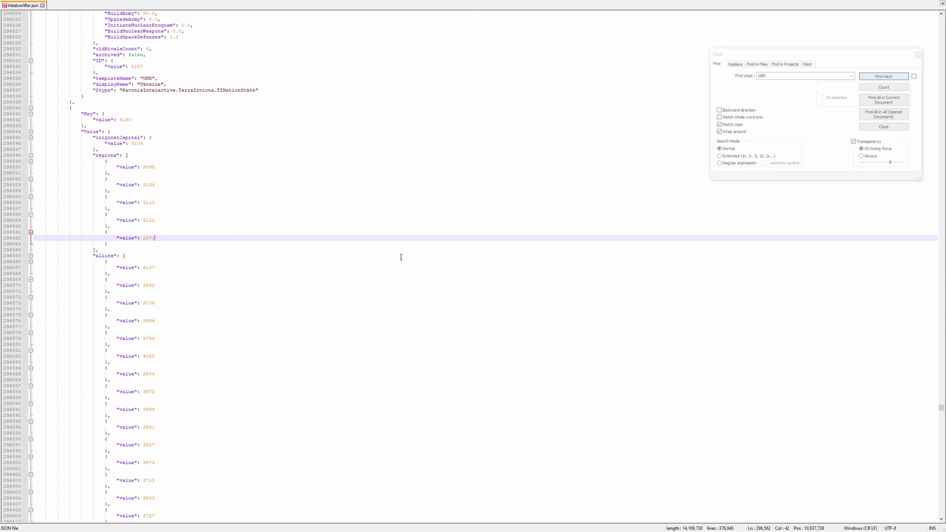
Search backward for CA to reach Canada's nation record and scroll up to its regions list.
{"action": "key", "text": "ctrl+f"}
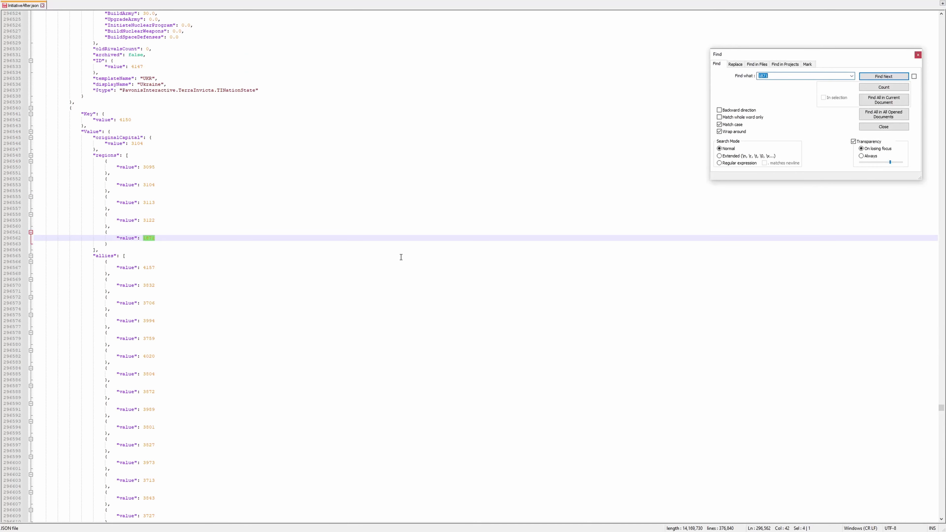
{"action": "type", "text": "CAN"}
{"action": "left_click", "coordinate": [748, 110]}
{"action": "left_click", "coordinate": [883, 76]}
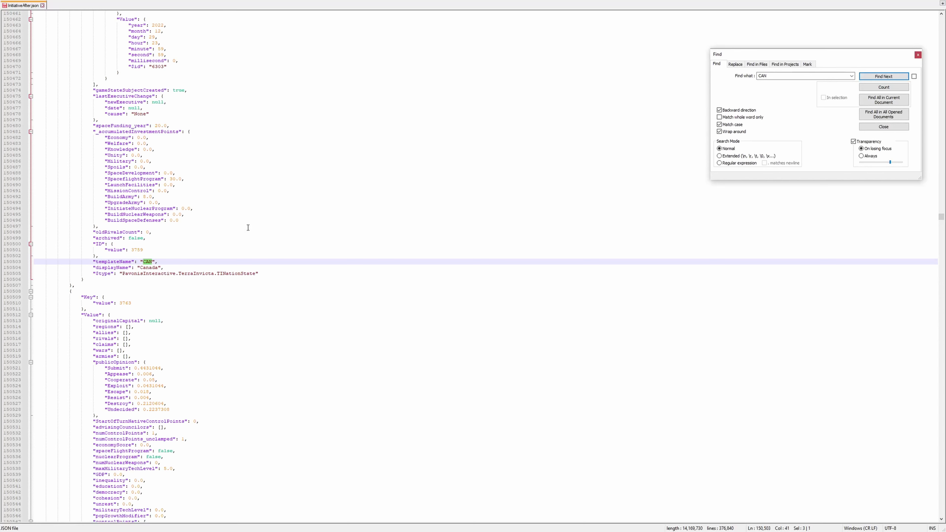
{"action": "scroll", "coordinate": [248, 228], "scroll_direction": "up", "scroll_amount": 20}
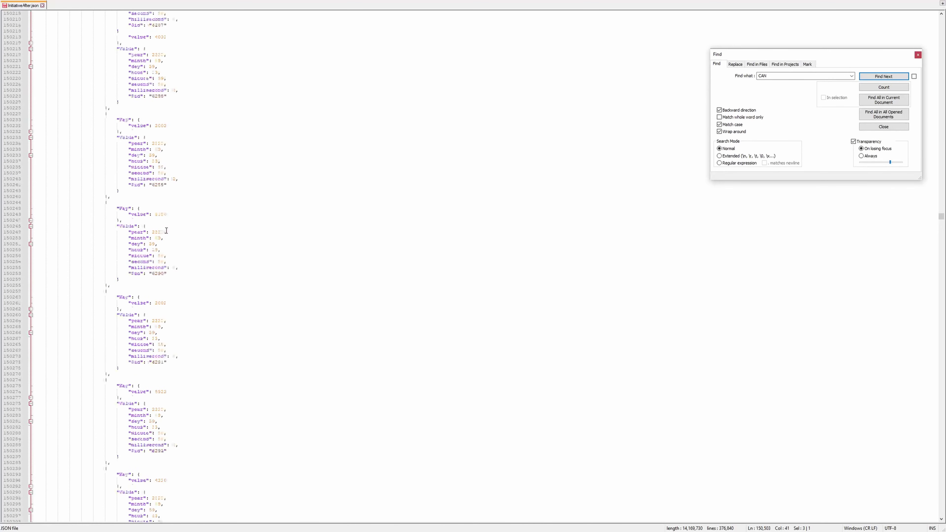
{"action": "scroll", "coordinate": [166, 230], "scroll_direction": "up", "scroll_amount": 20}
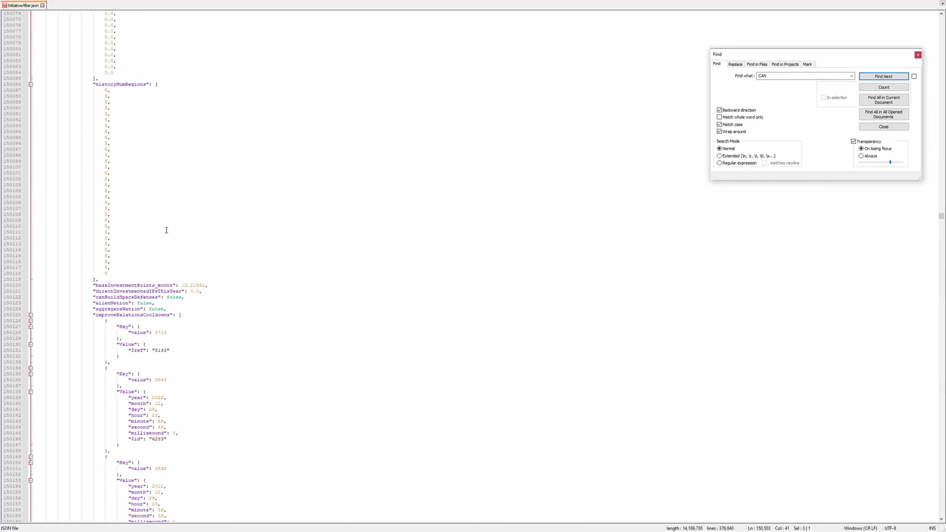
{"action": "scroll", "coordinate": [166, 230], "scroll_direction": "up", "scroll_amount": 20}
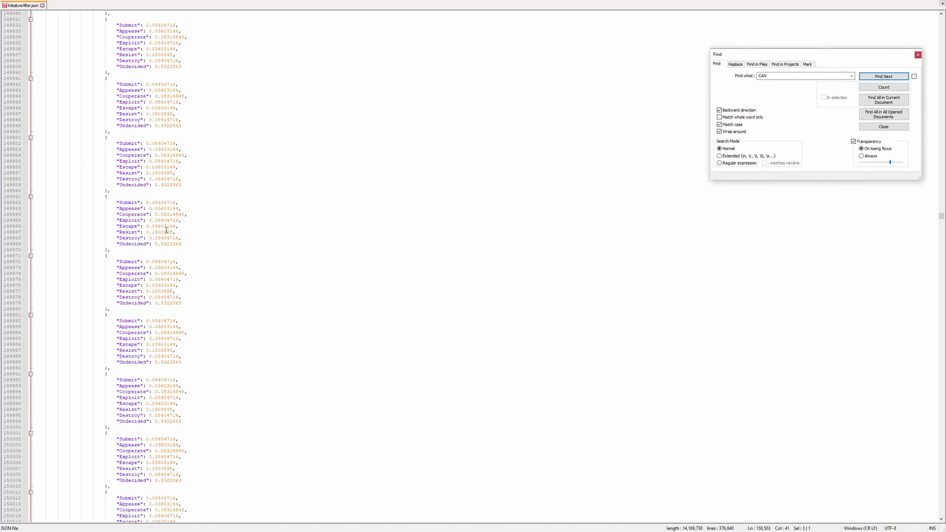
{"action": "scroll", "coordinate": [167, 230], "scroll_direction": "up", "scroll_amount": 6}
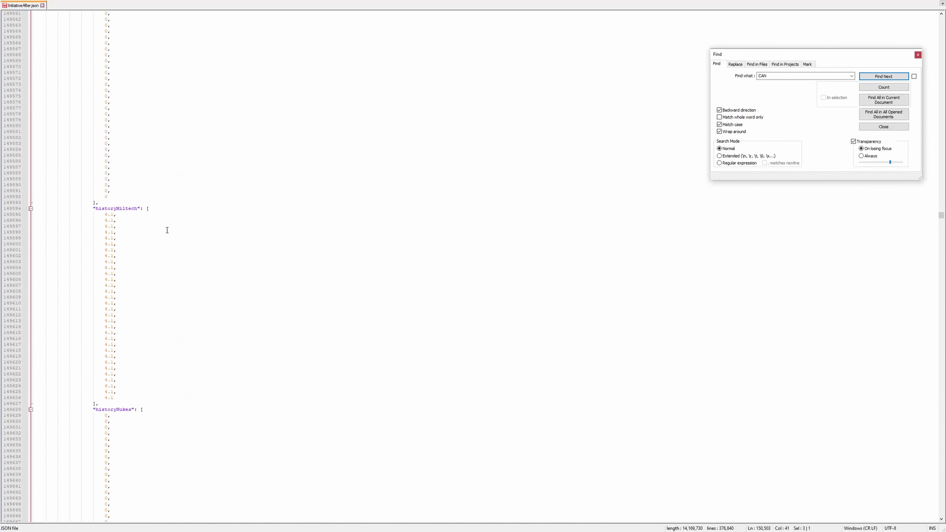
{"action": "scroll", "coordinate": [167, 230], "scroll_direction": "up", "scroll_amount": 20}
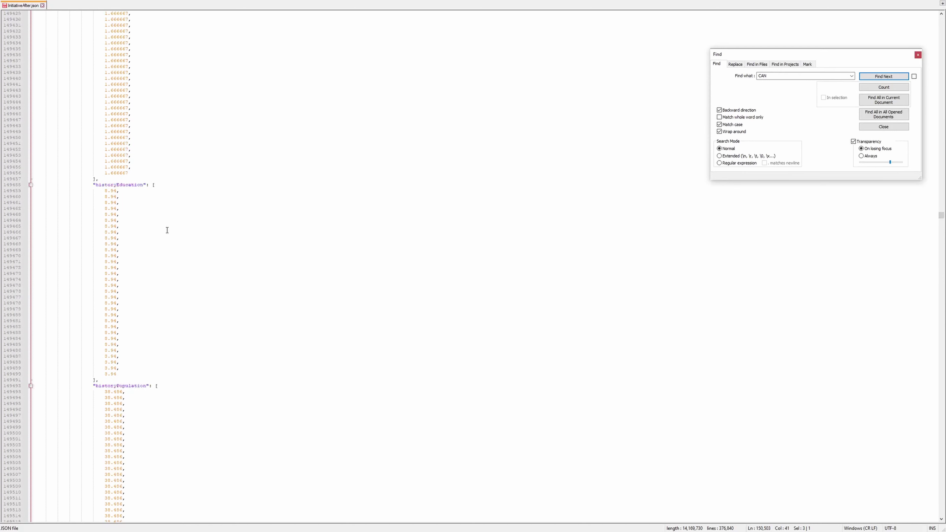
{"action": "scroll", "coordinate": [167, 231], "scroll_direction": "up", "scroll_amount": 20}
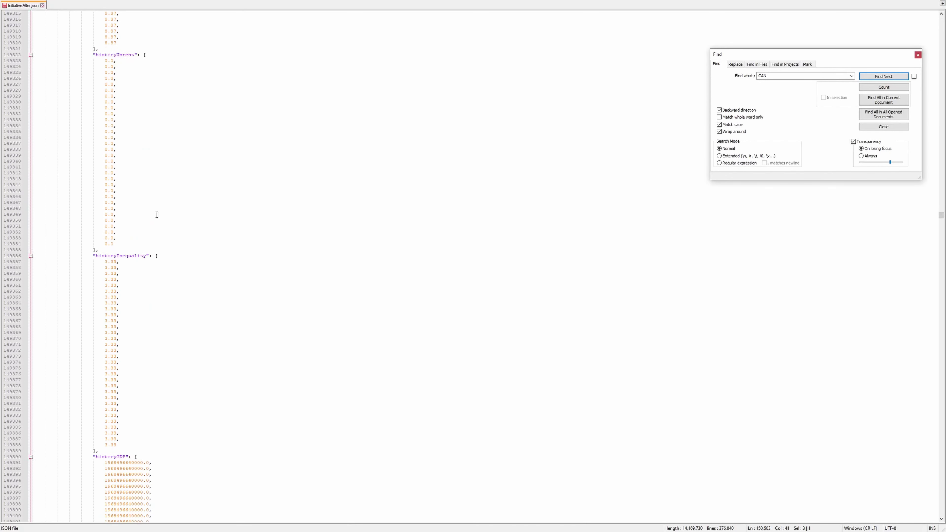
{"action": "scroll", "coordinate": [157, 215], "scroll_direction": "up", "scroll_amount": 20}
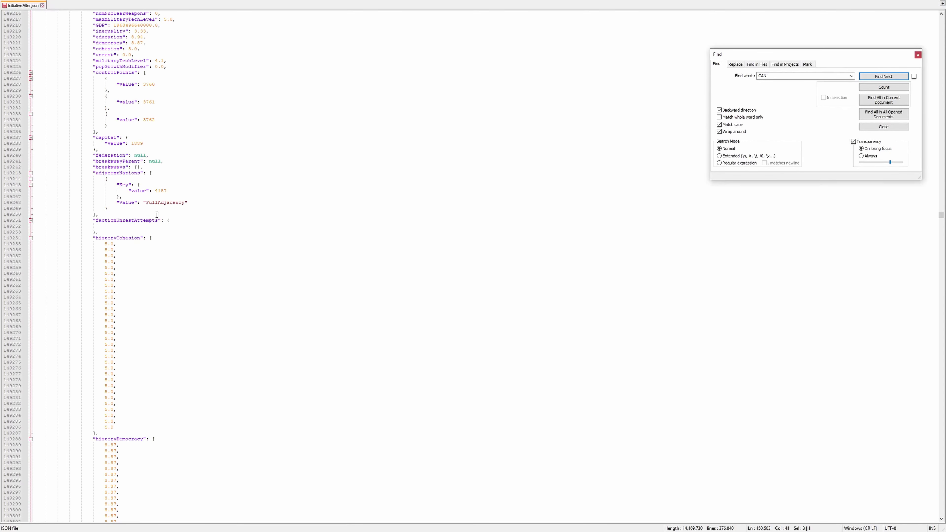
{"action": "scroll", "coordinate": [156, 214], "scroll_direction": "up", "scroll_amount": 18}
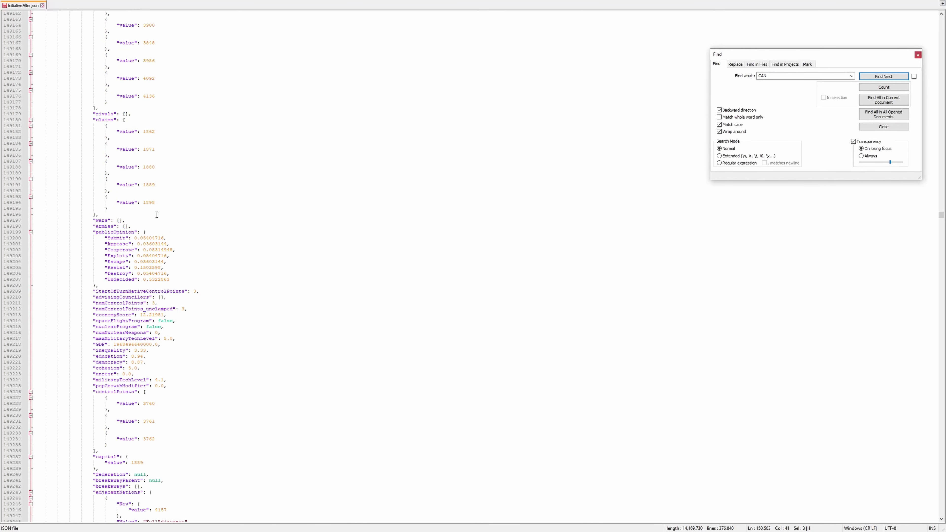
{"action": "scroll", "coordinate": [157, 215], "scroll_direction": "up", "scroll_amount": 20}
{"action": "scroll", "coordinate": [156, 214], "scroll_direction": "up", "scroll_amount": 12}
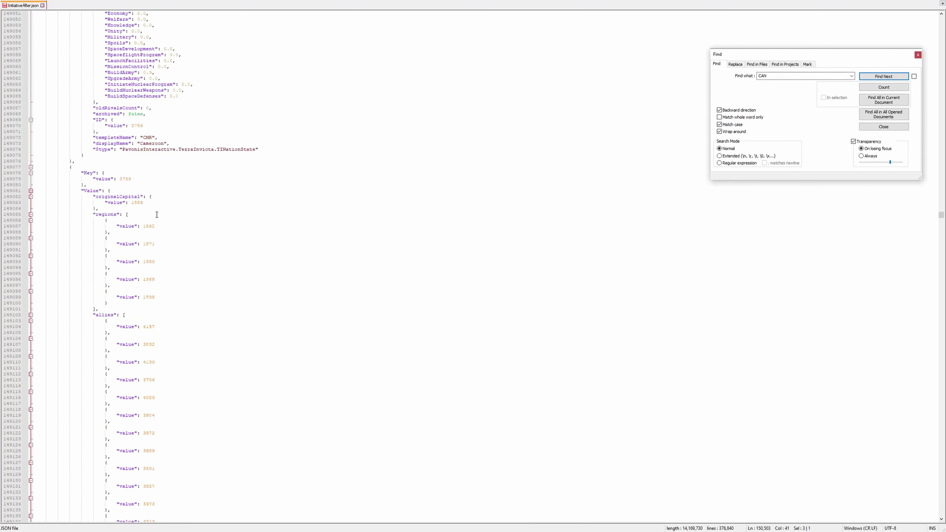
Delete the three-line 1871 entry from nation 3759's regions list.
{"action": "left_click", "coordinate": [127, 244]}
{"action": "key", "text": "Up"}
{"action": "key", "text": "Home"}
{"action": "key", "text": "shift+Down"}
{"action": "key", "text": "shift+Down"}
{"action": "key", "text": "shift+Down"}
{"action": "key", "text": "Delete"}
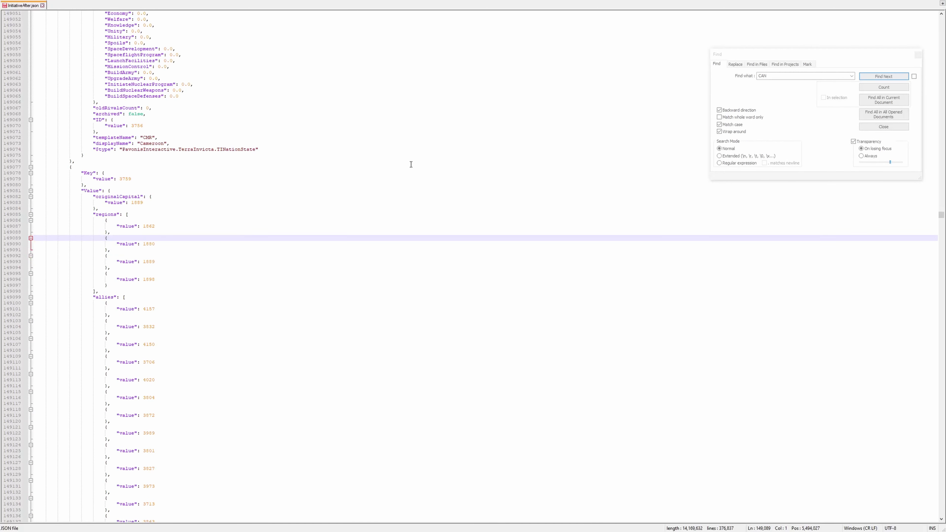
Search forward for GBR to find the United Kingdom's nation entry, ID 4150.
{"action": "double_click", "coordinate": [780, 76]}
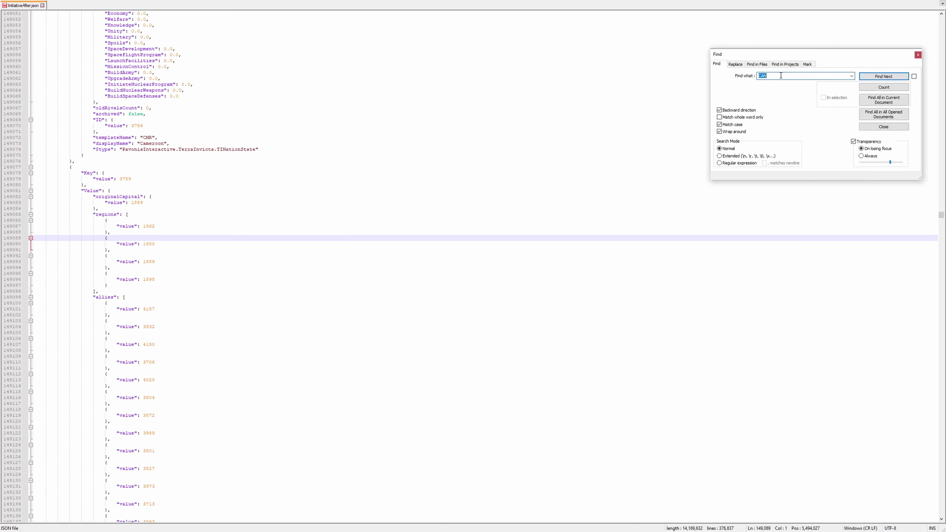
{"action": "type", "text": "GBR"}
{"action": "left_click", "coordinate": [740, 110]}
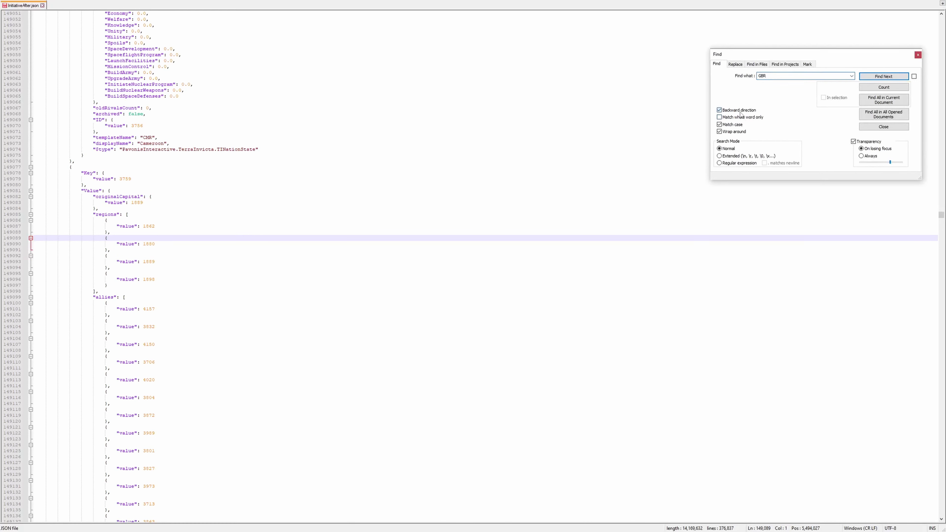
{"action": "left_click", "coordinate": [866, 77]}
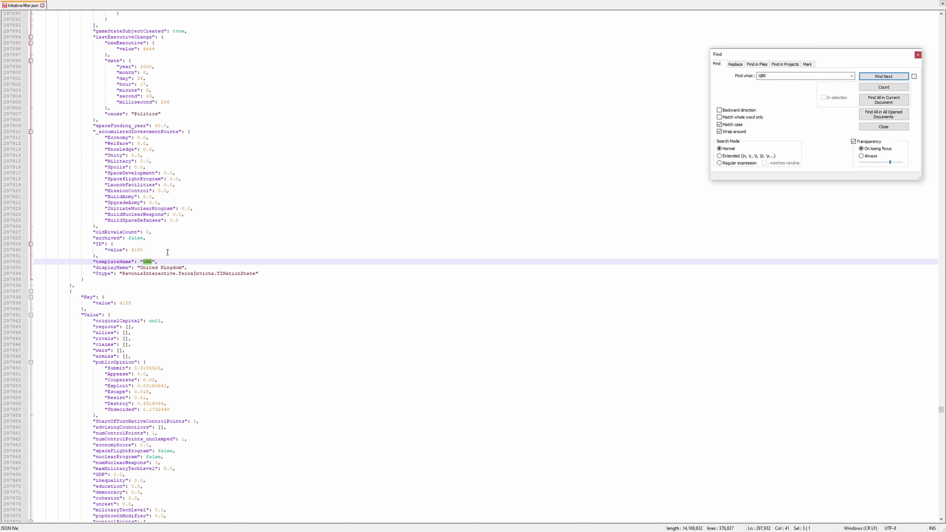
Find the Whitehorse region entry and place the caret before its nation value 3759.
{"action": "left_click", "coordinate": [788, 78]}
{"action": "type", "text": "W"}
{"action": "type", "text": "hitehorse"}
{"action": "left_click", "coordinate": [746, 110]}
{"action": "left_click", "coordinate": [881, 76]}
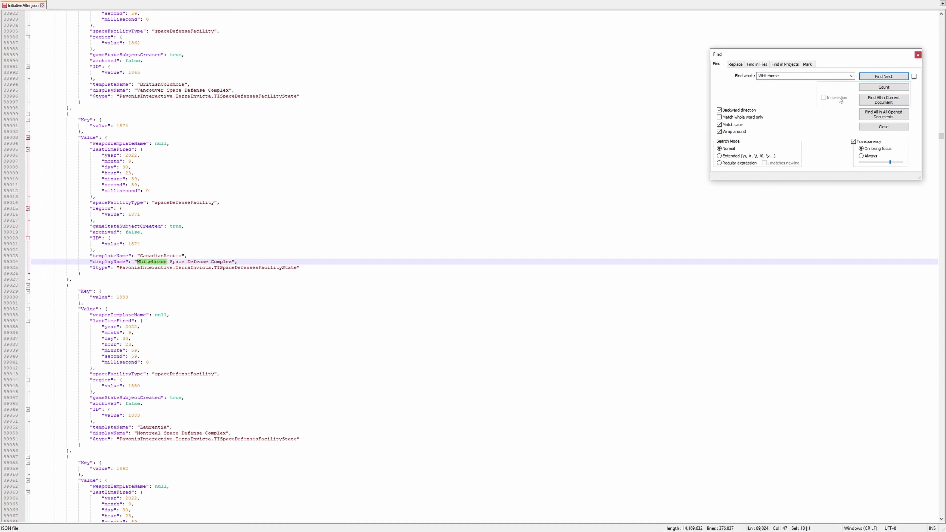
{"action": "left_click", "coordinate": [737, 111]}
{"action": "left_click", "coordinate": [876, 78]}
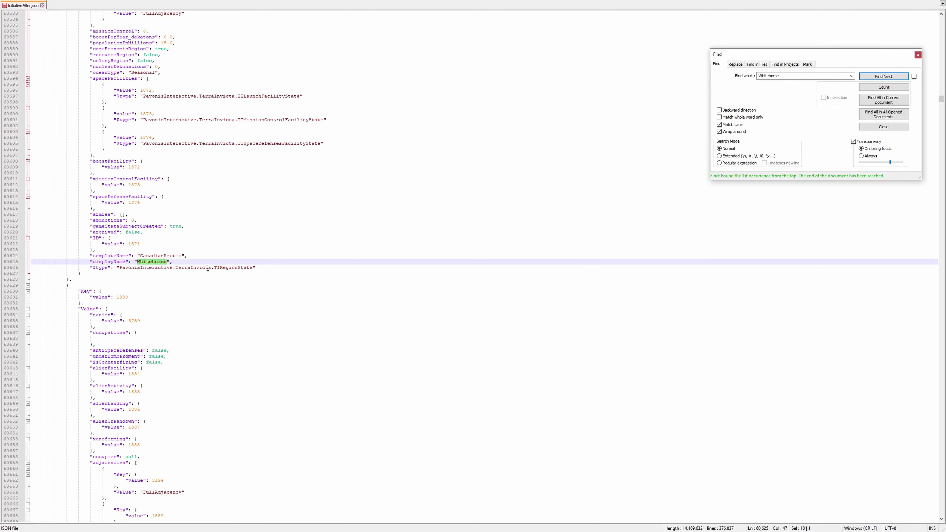
{"action": "scroll", "coordinate": [199, 267], "scroll_direction": "up", "scroll_amount": 20}
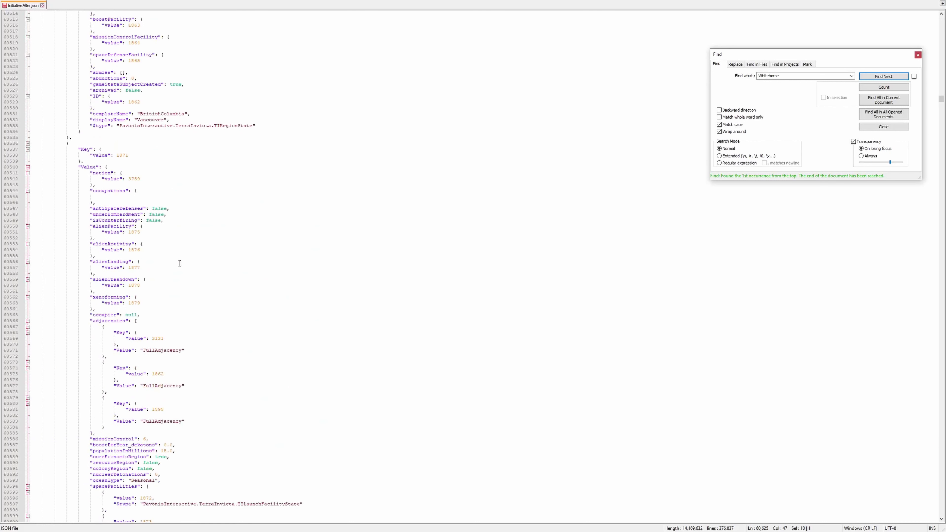
{"action": "left_click", "coordinate": [129, 179]}
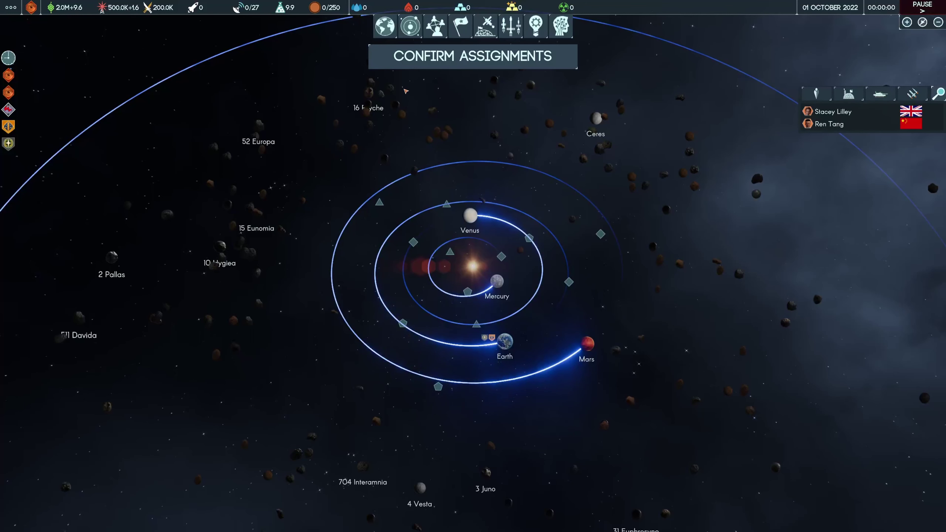
Fly the camera to Earth to show the United Kingdom's overview (100.0 Mn people, $8,500 Bn GDP).
{"action": "left_click", "coordinate": [385, 26]}
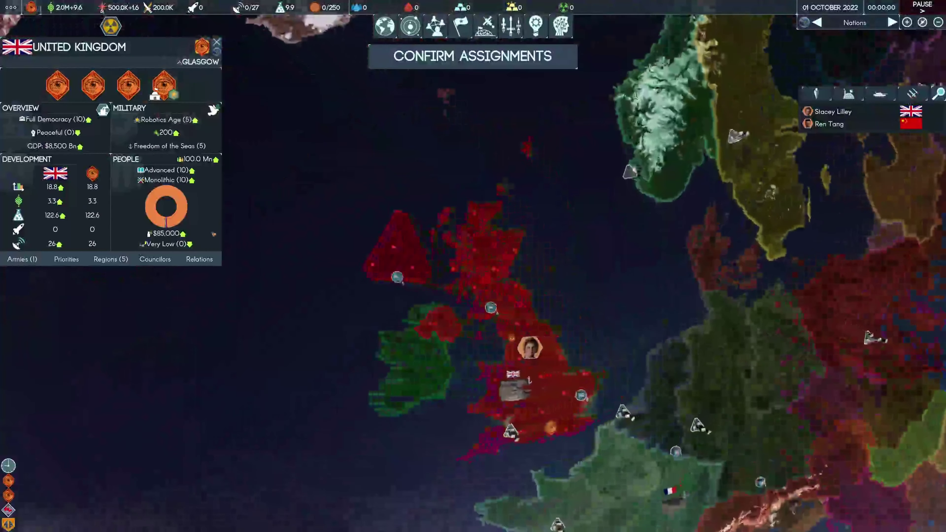
Show the United Kingdom's Regions (5) list and check Whitehorse's 15.00 Mn population.
{"action": "left_click", "coordinate": [111, 263]}
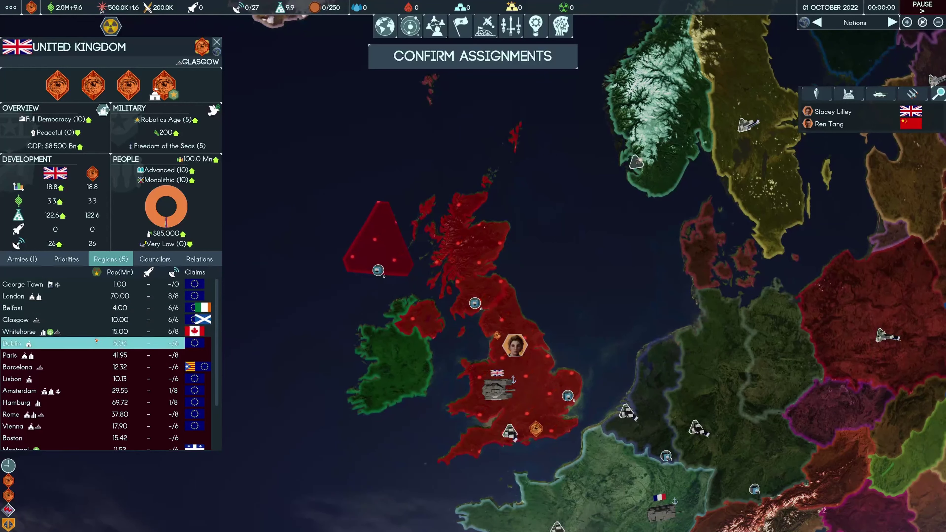
{"action": "mouse_move", "coordinate": [51, 332]}
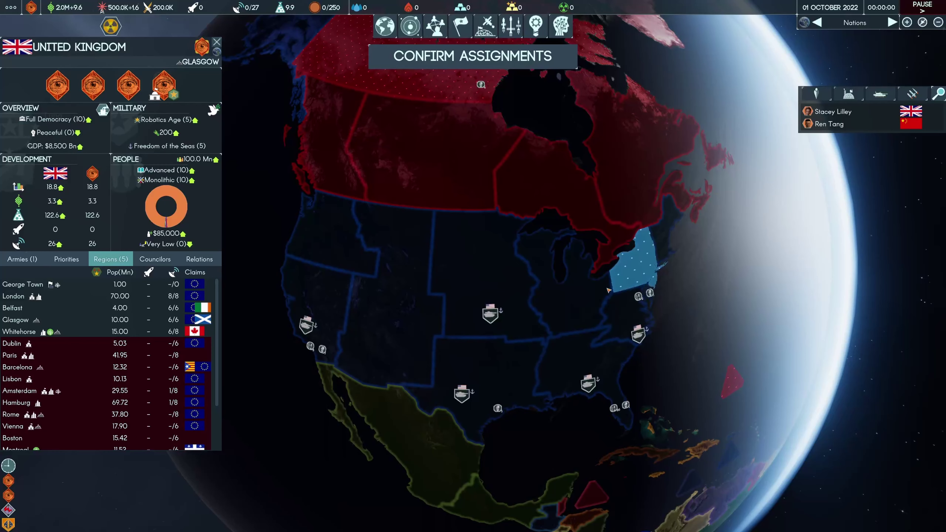
Confirm assignments despite unassigned councilors and run the clock at the fastest speed.
{"action": "key", "text": "w"}
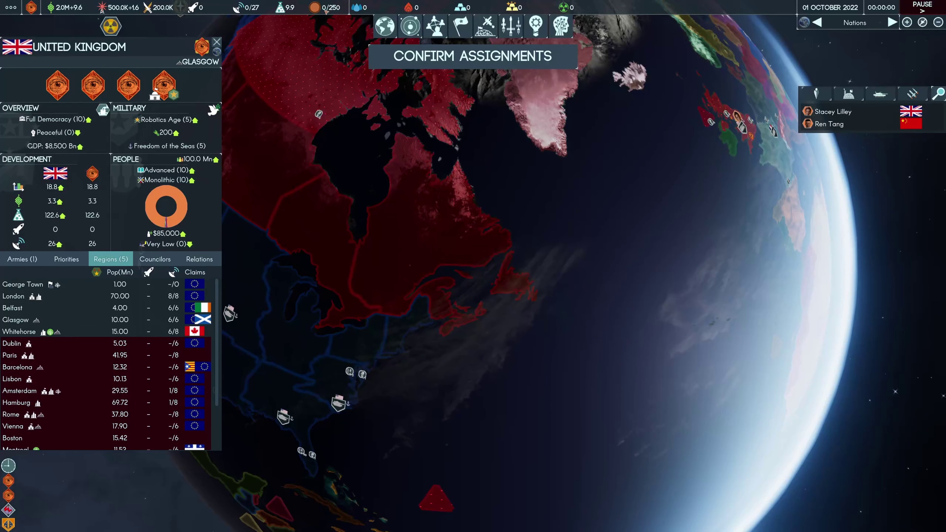
{"action": "left_click", "coordinate": [447, 59]}
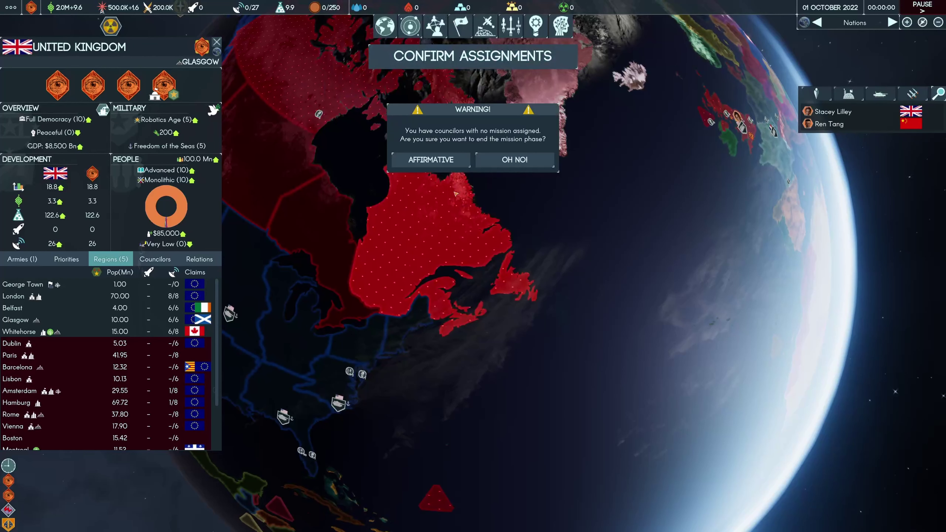
{"action": "key", "text": "Return"}
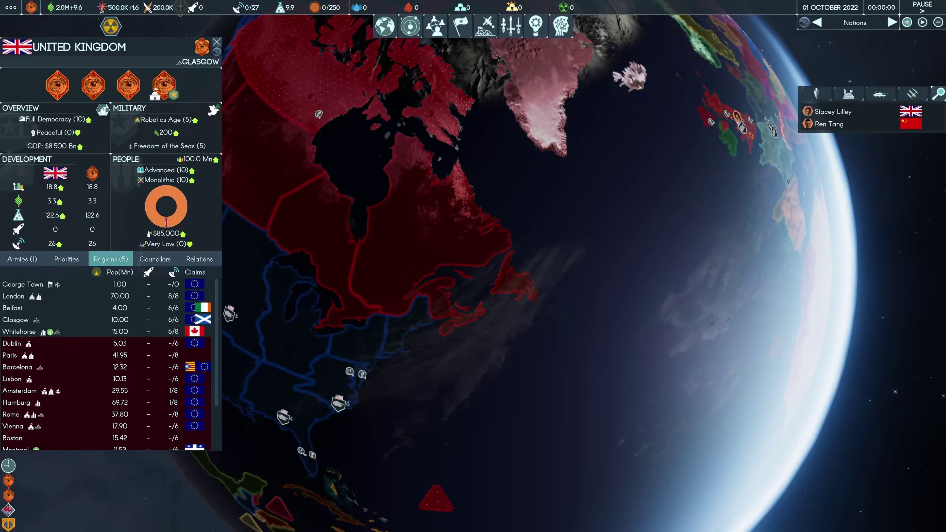
{"action": "left_click", "coordinate": [907, 22]}
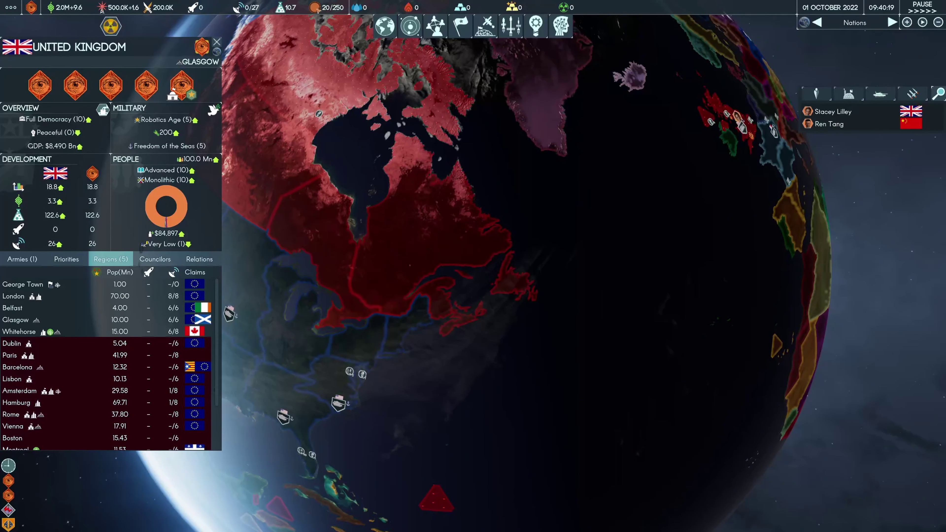
Check the 20/250 control-point counter, then zoom and rotate the globe over Canada and Alaska.
{"action": "mouse_move", "coordinate": [327, 11]}
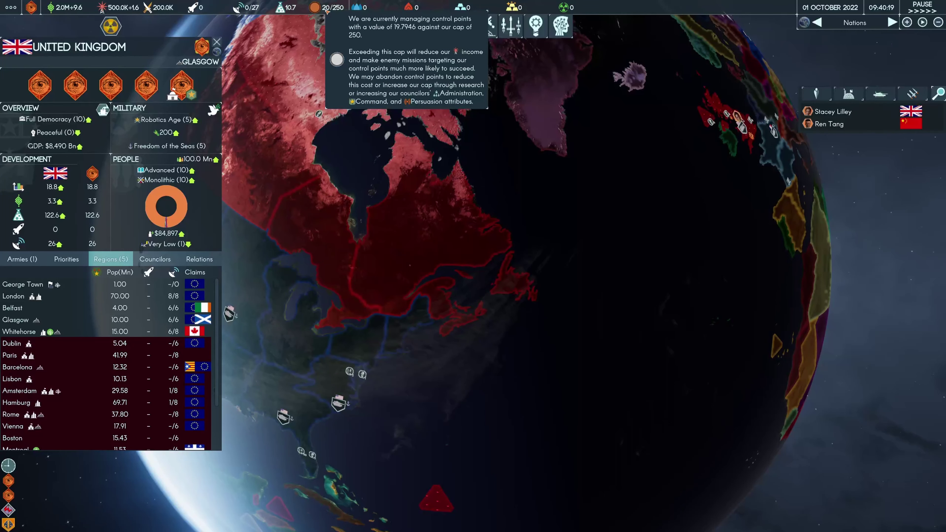
{"action": "mouse_move", "coordinate": [52, 92]}
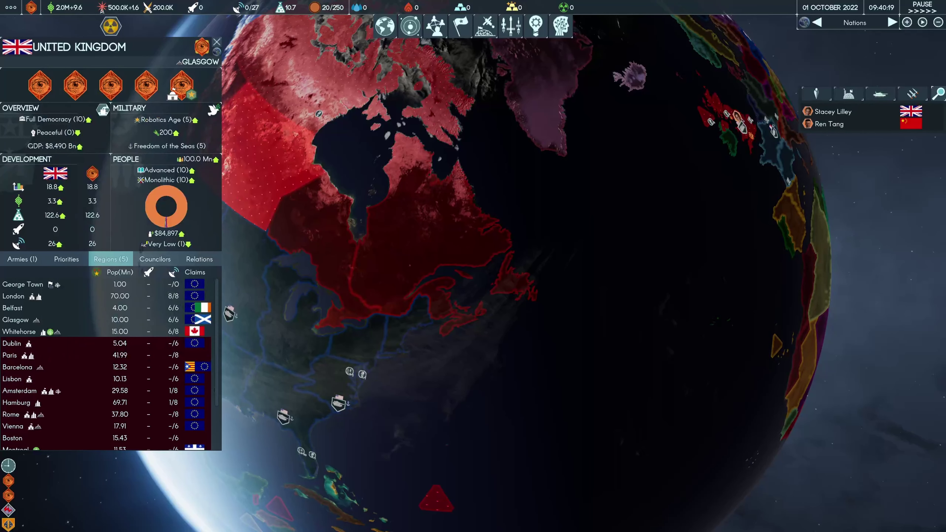
{"action": "scroll", "coordinate": [392, 171], "scroll_direction": "up", "scroll_amount": 2}
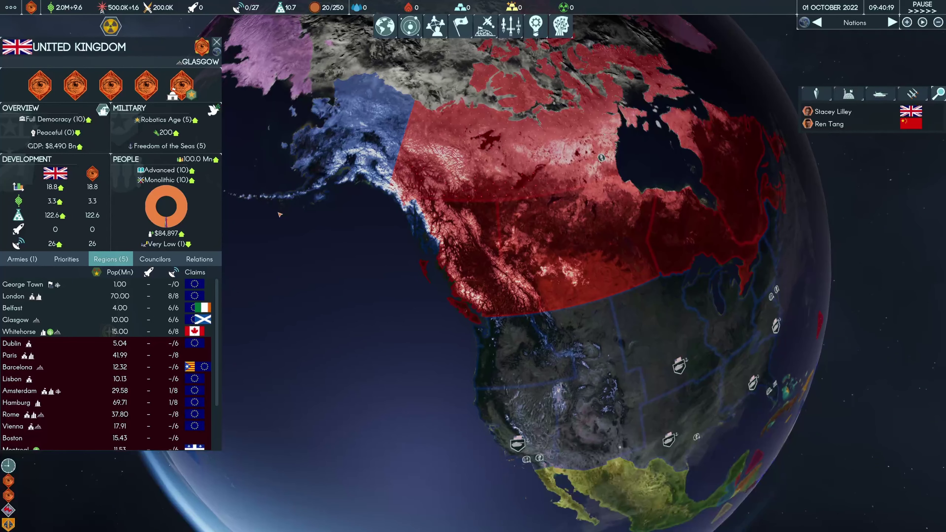
{"action": "scroll", "coordinate": [306, 225], "scroll_direction": "up", "scroll_amount": 2}
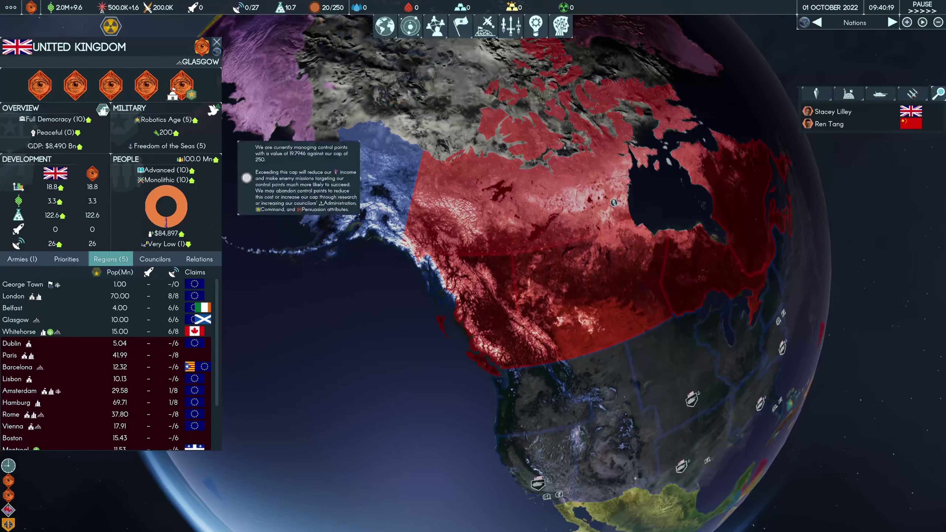
{"action": "left_click_drag", "start_coordinate": [319, 71], "coordinate": [377, 76]}
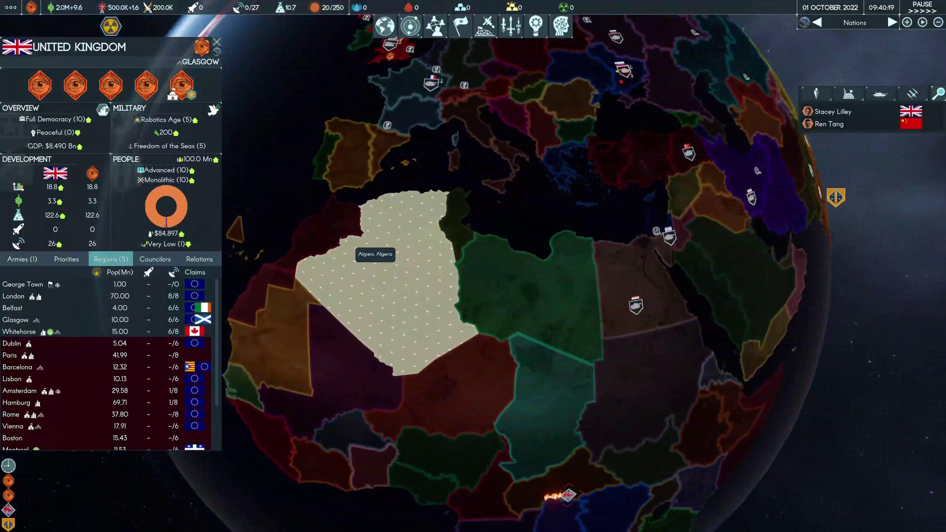
Show Algeria's overview (Authoritarian 3.8, $516 Bn GDP), then swing the globe toward Britain and India.
{"action": "left_click", "coordinate": [415, 256]}
{"action": "mouse_move", "coordinate": [90, 82]}
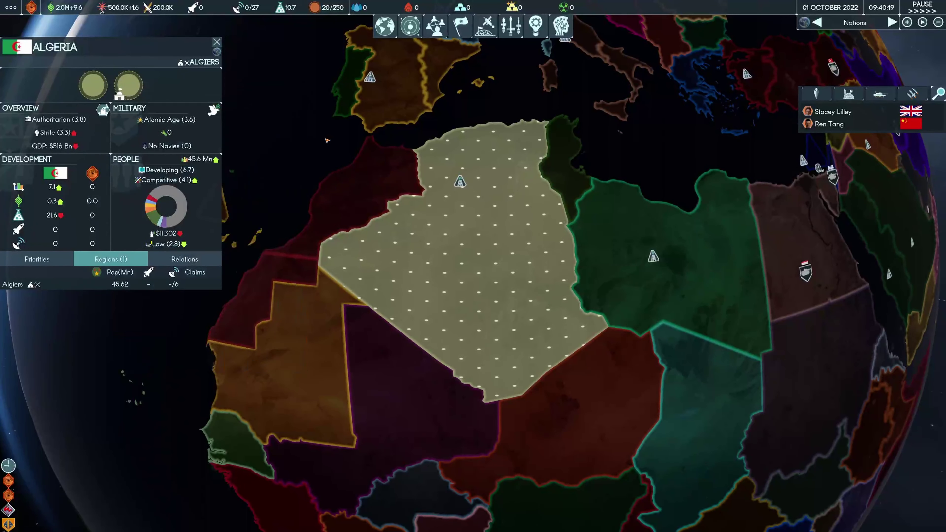
{"action": "key", "text": "w"}
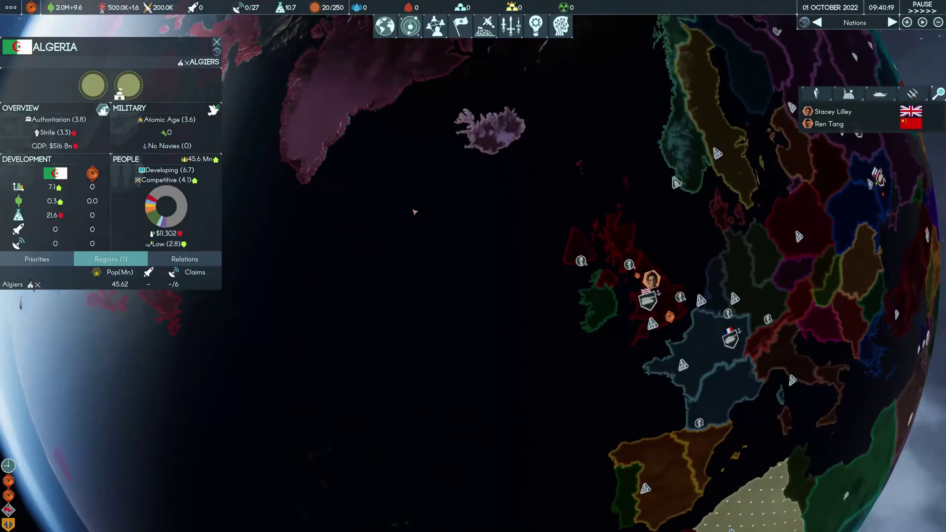
{"action": "key", "text": "s"}
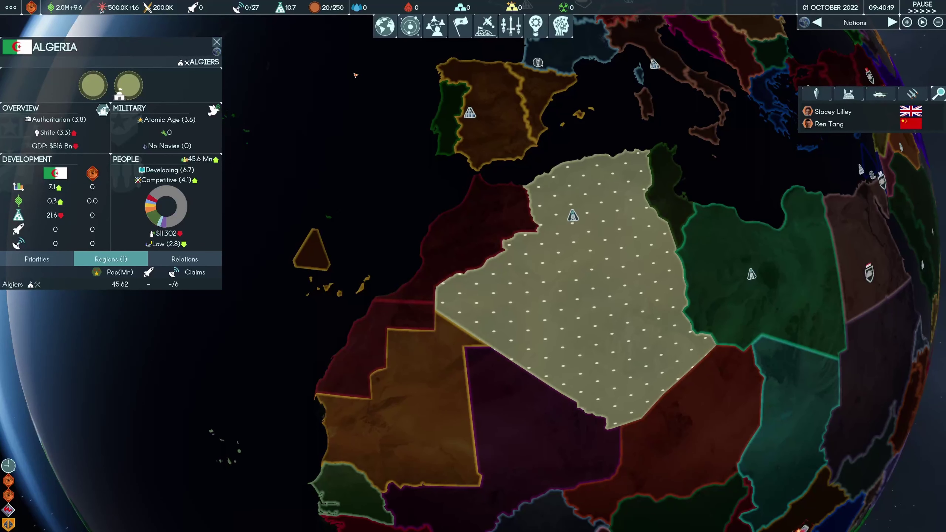
{"action": "key", "text": "d"}
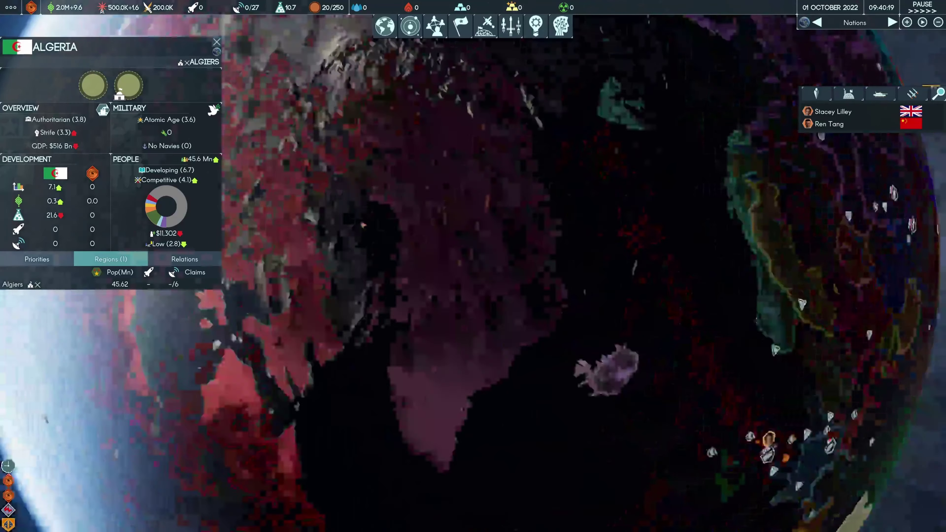